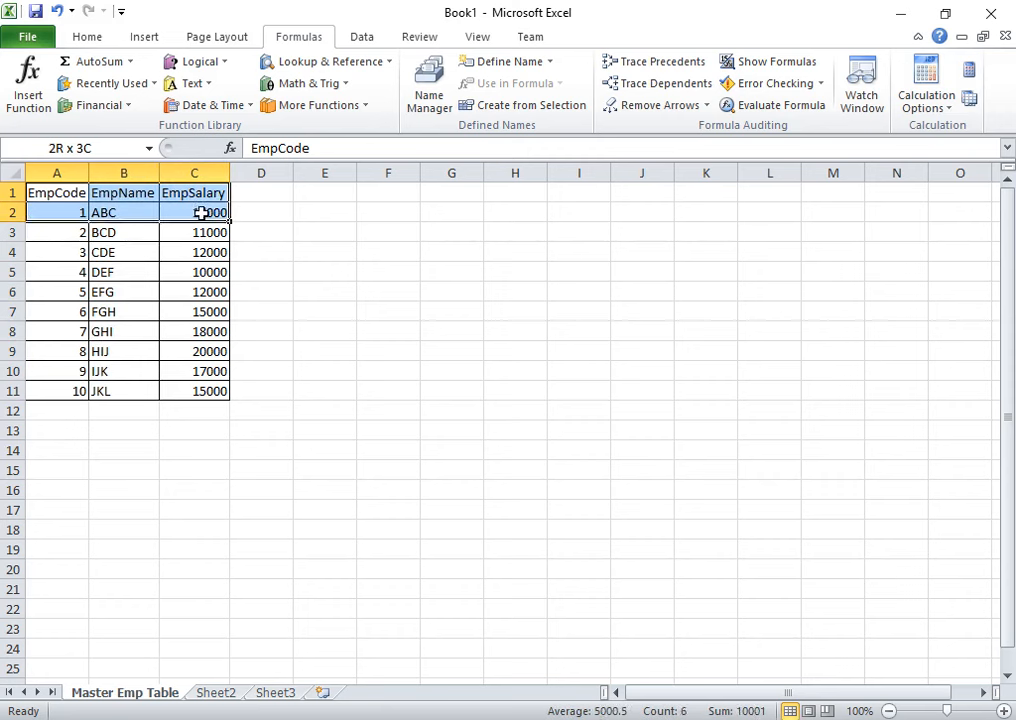
- On Sheet2, enter the label EmpCode in cell A2 and the code 2 in cell B2
{"action": "left_click", "coordinate": [216, 692]}
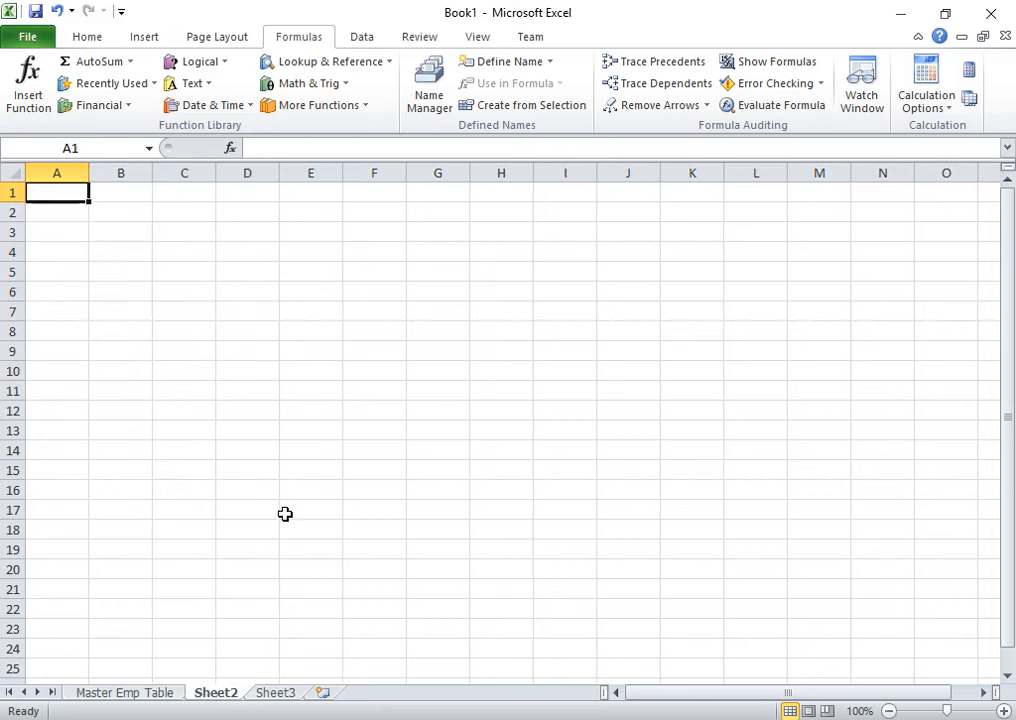
{"action": "left_click", "coordinate": [57, 213]}
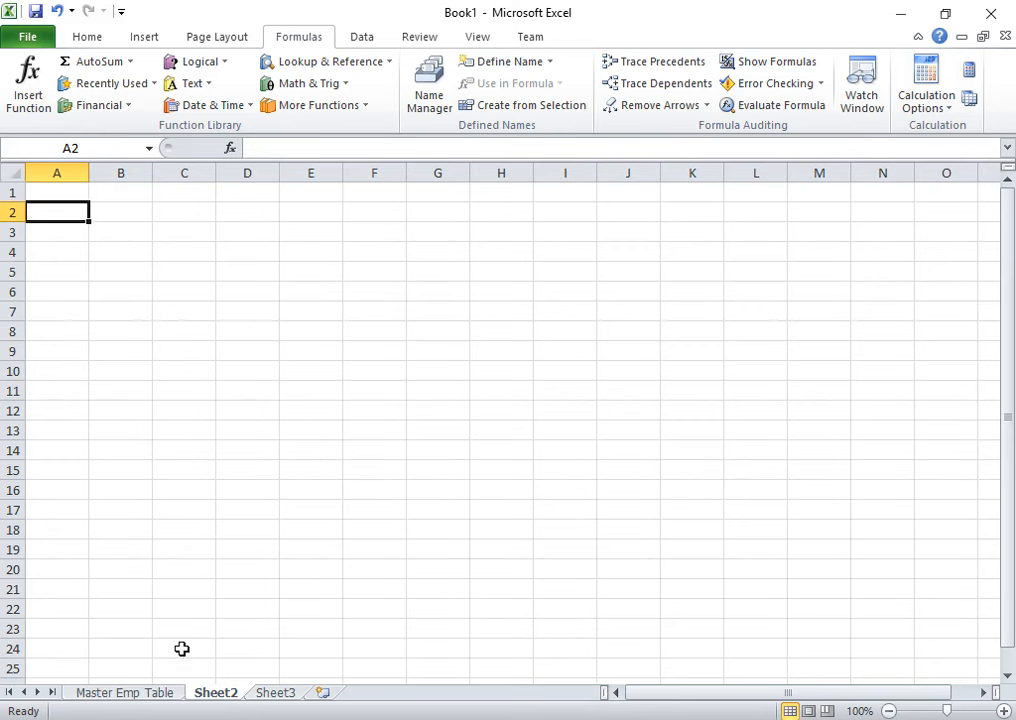
{"action": "left_click", "coordinate": [160, 692]}
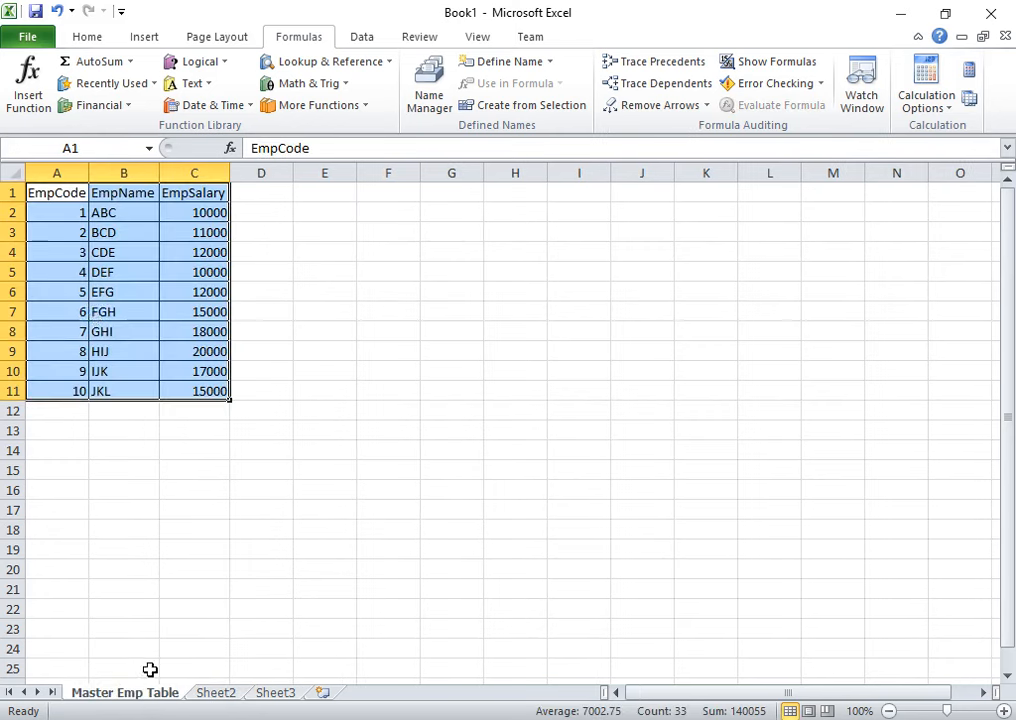
{"action": "left_click", "coordinate": [54, 221]}
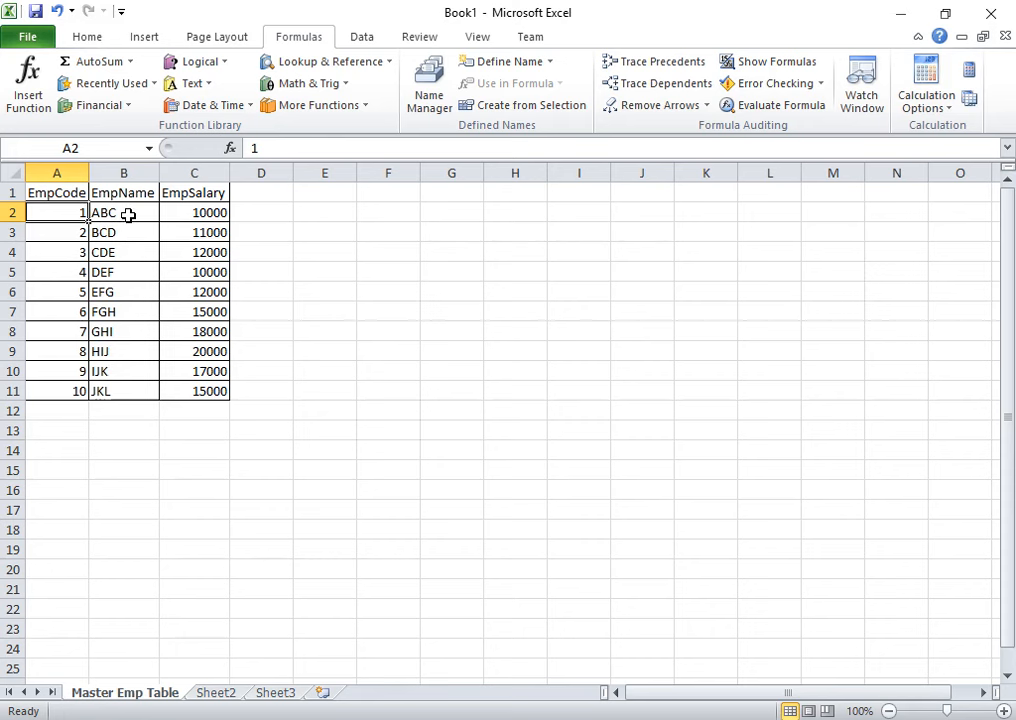
{"action": "left_click", "coordinate": [224, 694]}
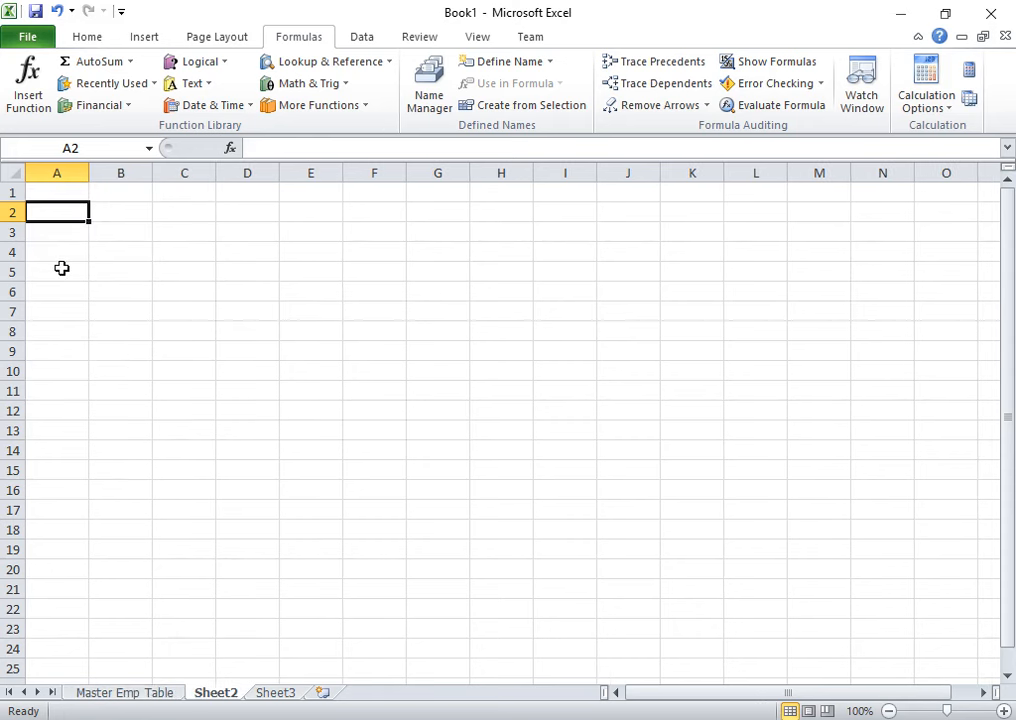
{"action": "type", "text": "Em"}
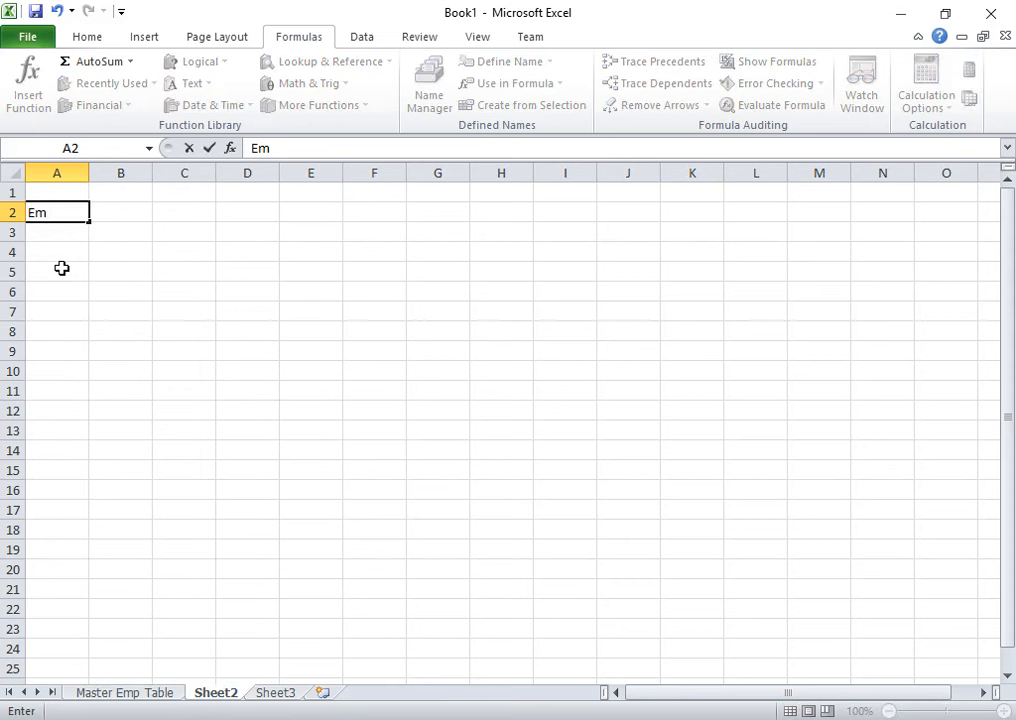
{"action": "type", "text": "pCode"}
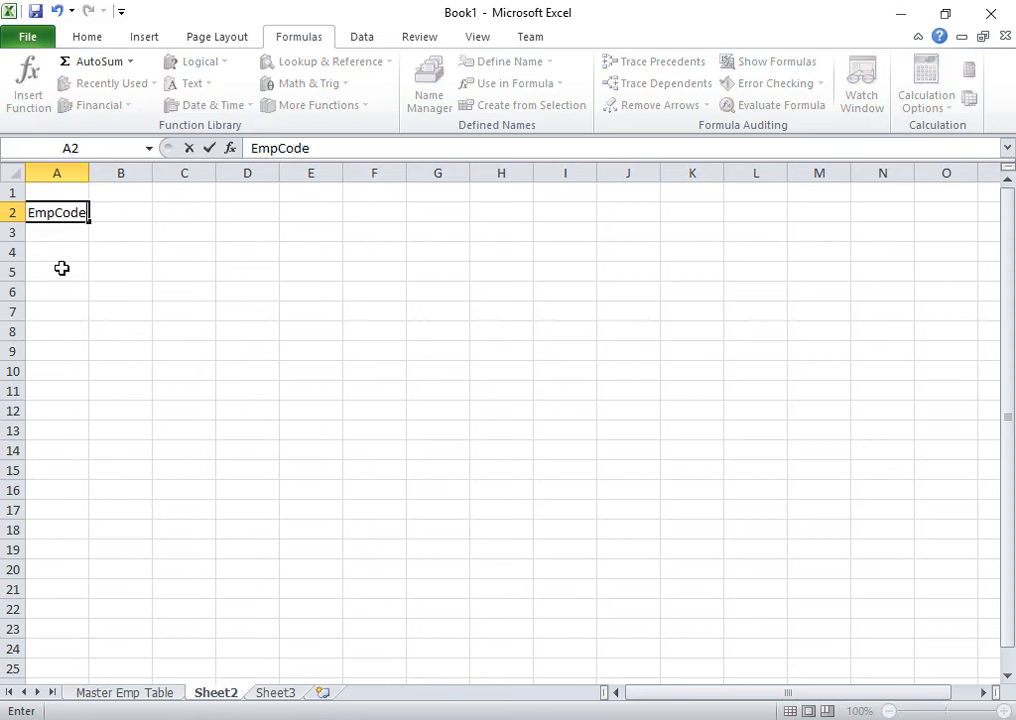
{"action": "key", "text": "Tab"}
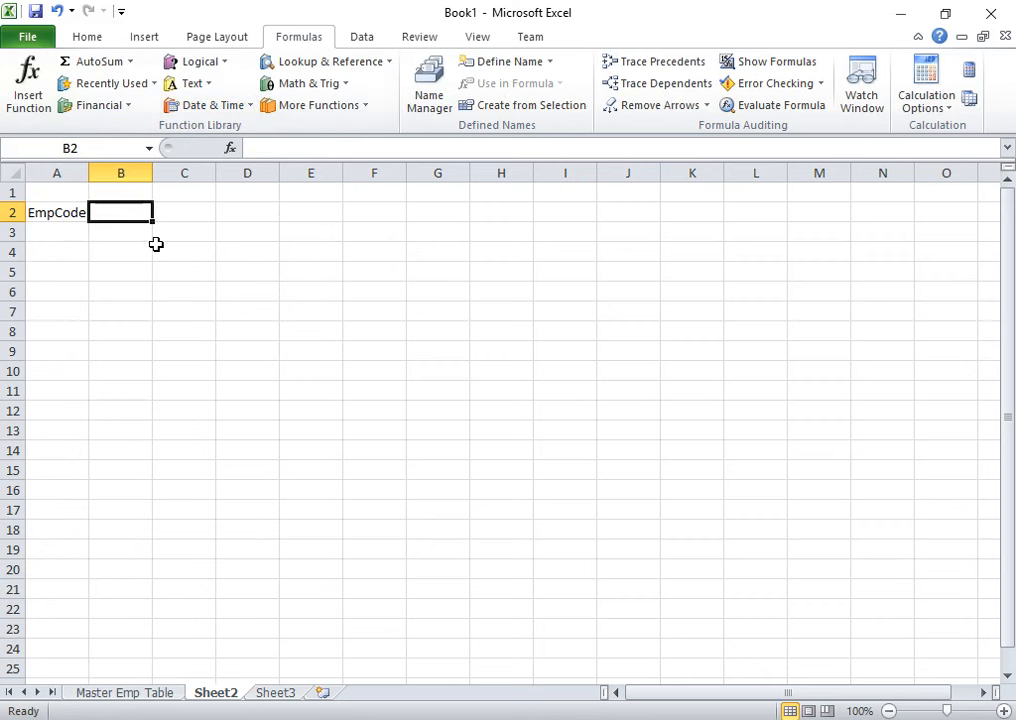
{"action": "type", "text": "2"}
{"action": "left_click", "coordinate": [220, 246]}
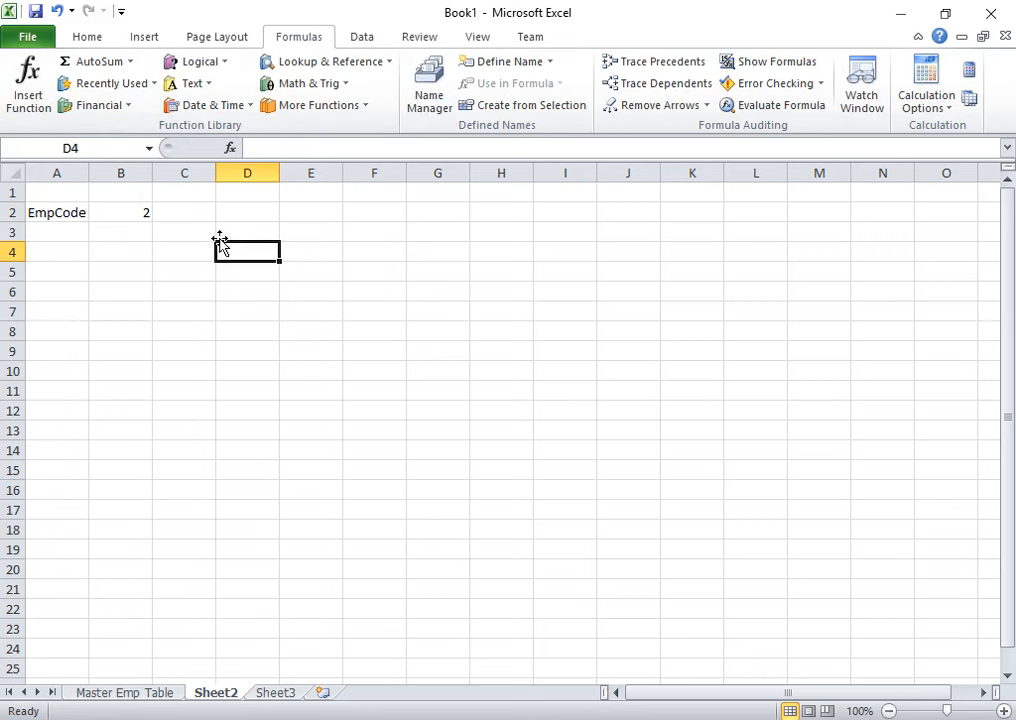
- Fill the employee code cell B2 with yellow
{"action": "left_click", "coordinate": [155, 211]}
{"action": "left_click", "coordinate": [139, 210]}
{"action": "left_click", "coordinate": [89, 37]}
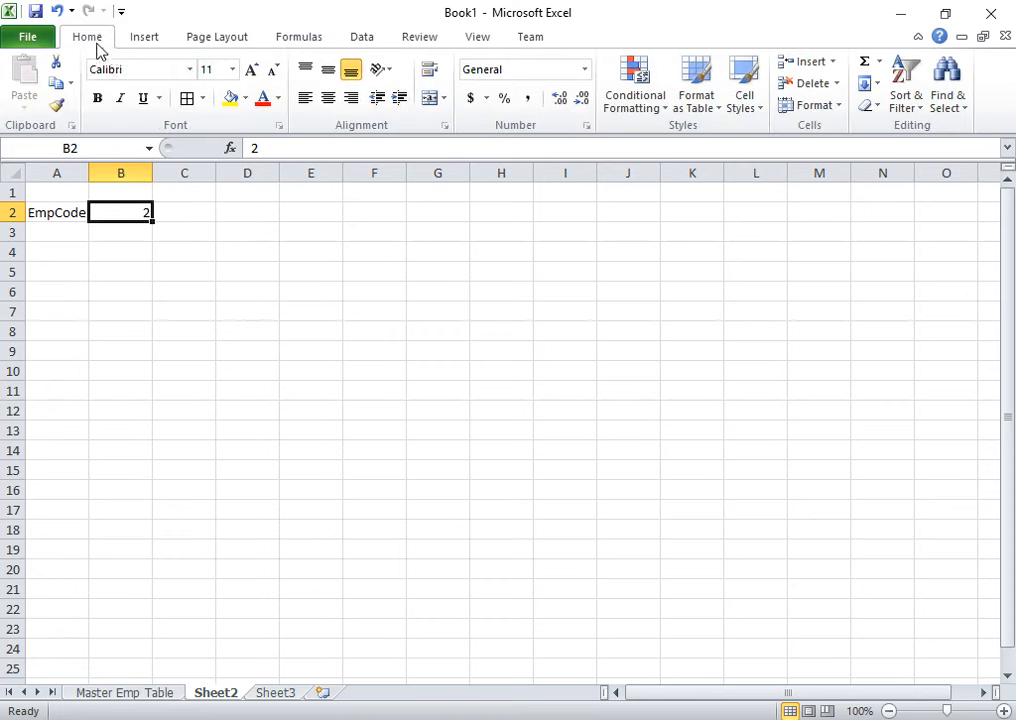
{"action": "left_click", "coordinate": [229, 98]}
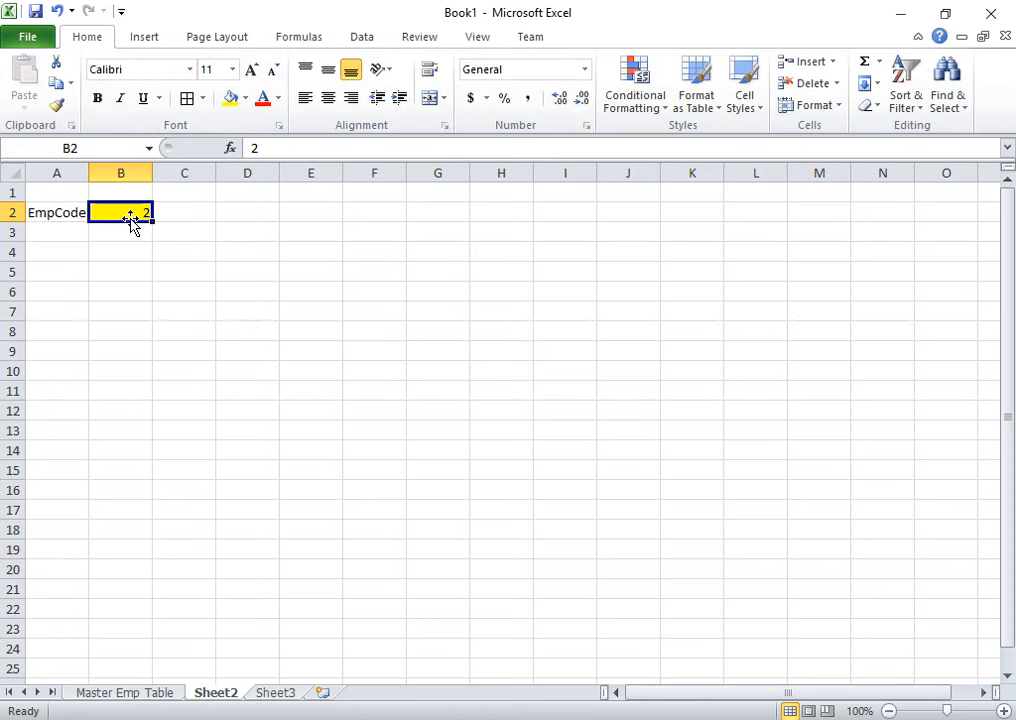
- Enter the heading EmpName in cell C1 and widen column C to about 11.29
{"action": "left_click", "coordinate": [198, 213]}
{"action": "left_click", "coordinate": [208, 192]}
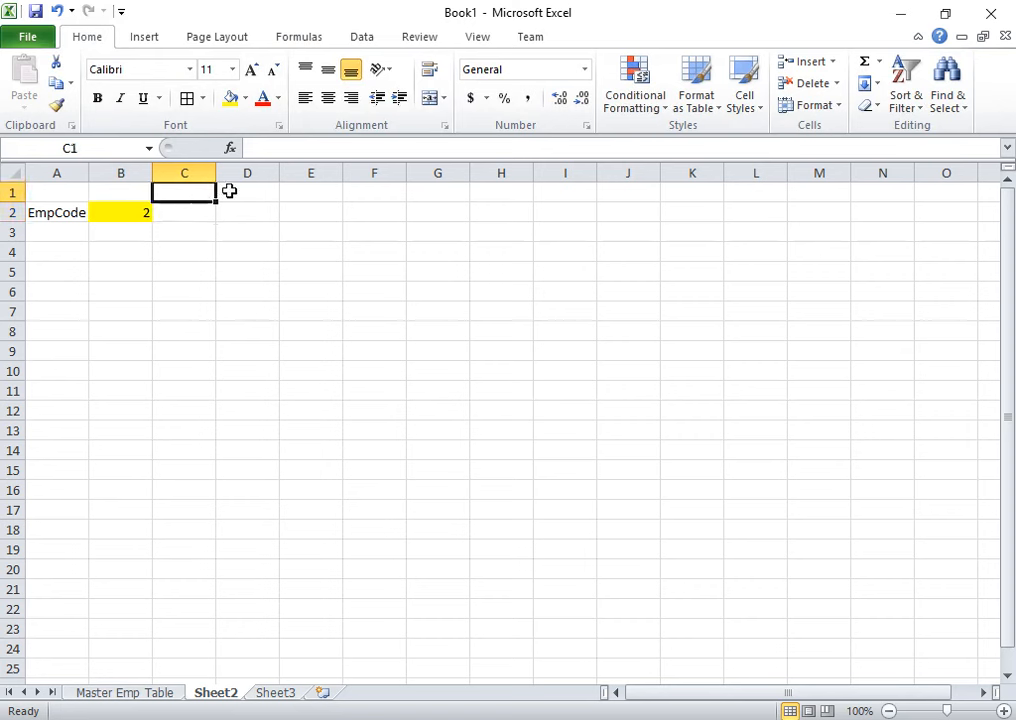
{"action": "type", "text": "Empl"}
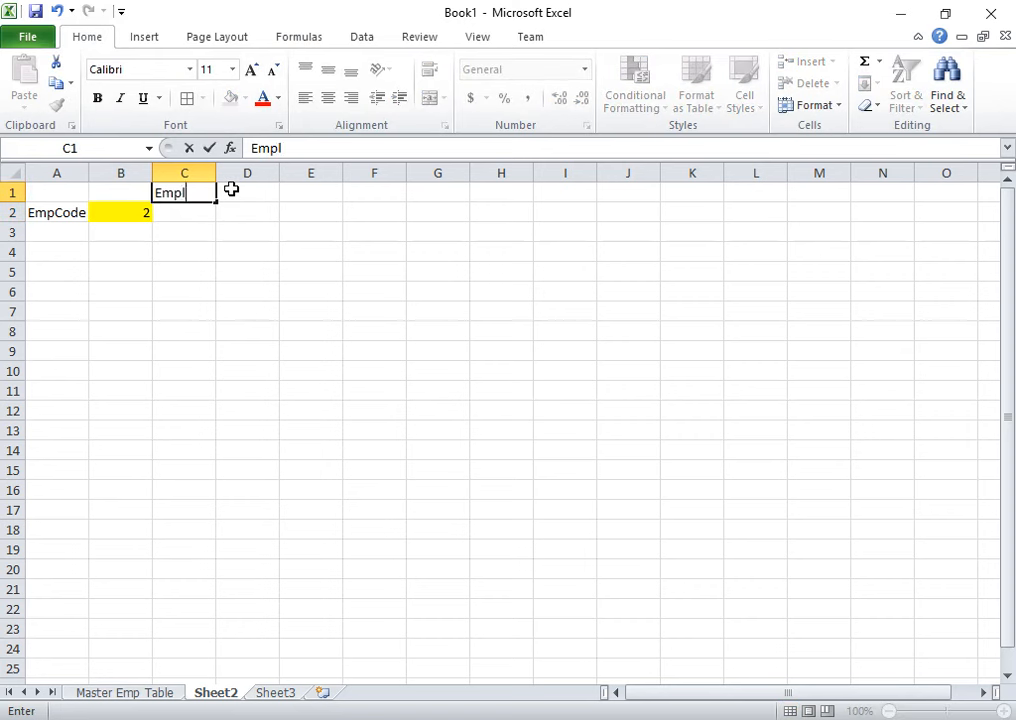
{"action": "key", "text": "BackSpace"}
{"action": "type", "text": "Name"}
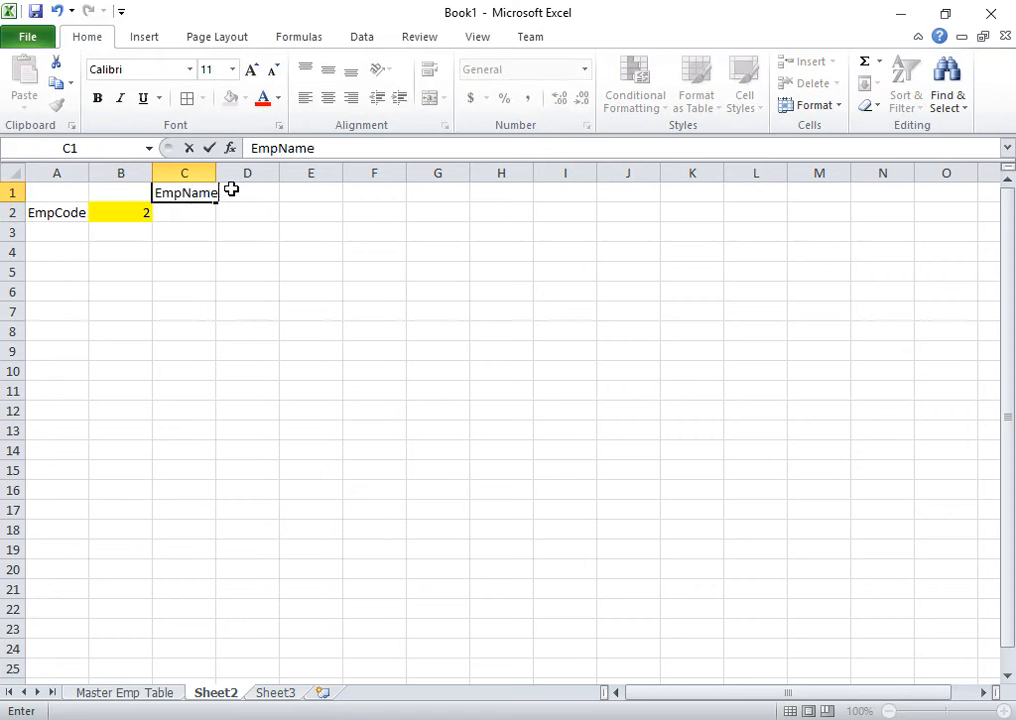
{"action": "key", "text": "Return"}
{"action": "left_click_drag", "start_coordinate": [215, 173], "coordinate": [236, 173]}
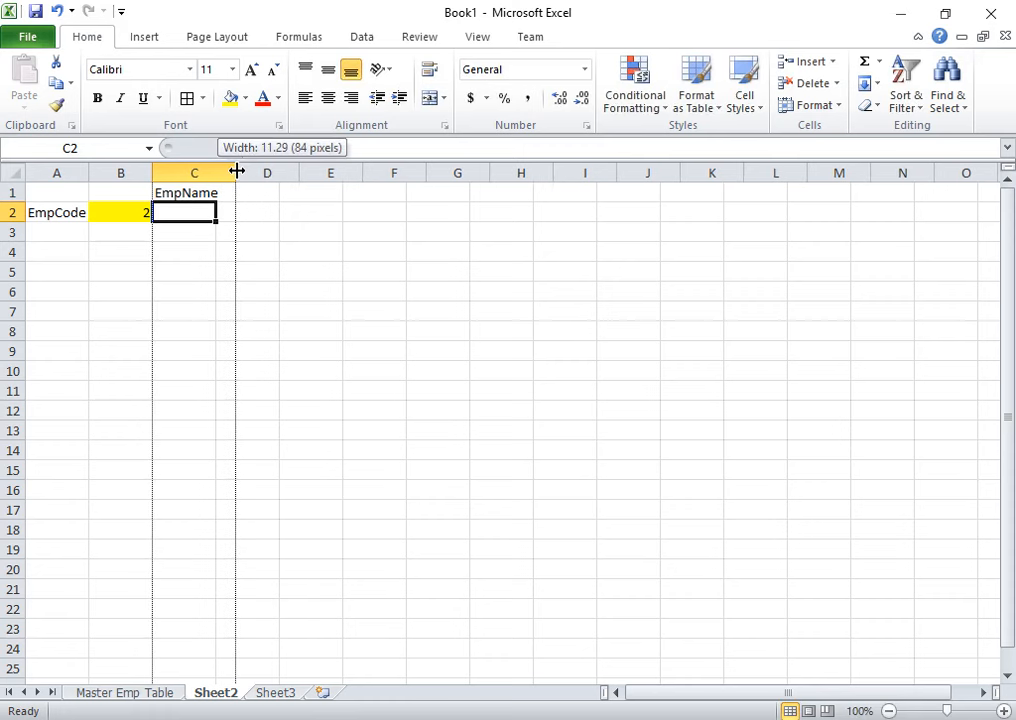
{"action": "left_click", "coordinate": [272, 210]}
- Copy the EmpName for employee code 2 from the Master Emp Table sheet into cell C2 of Sheet2
{"action": "left_click", "coordinate": [135, 214]}
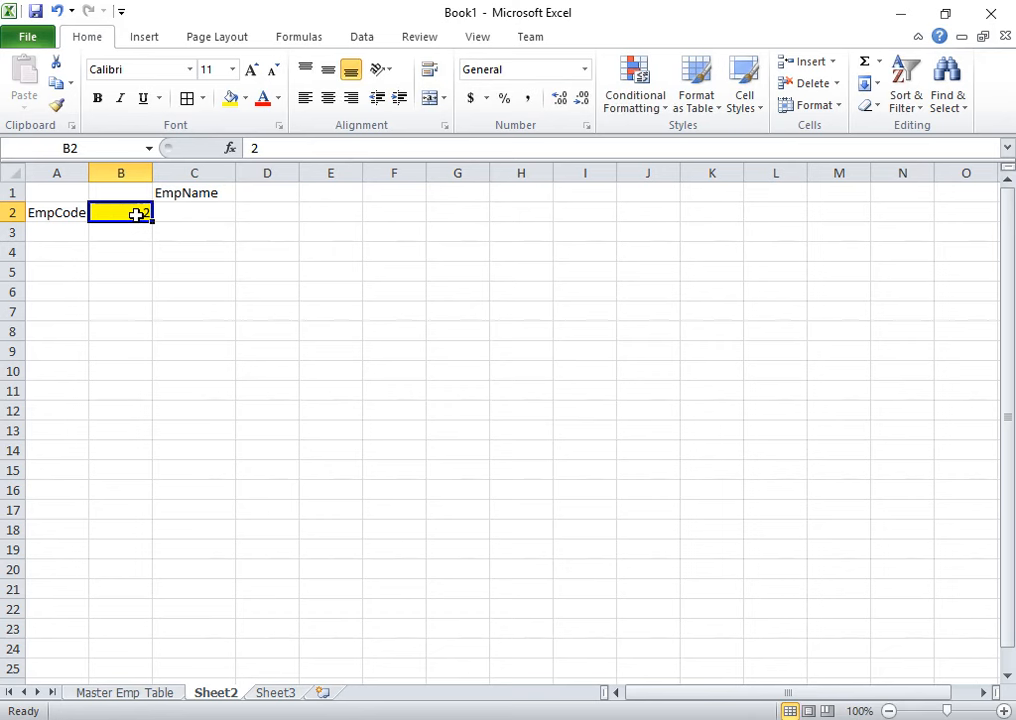
{"action": "left_click", "coordinate": [200, 213]}
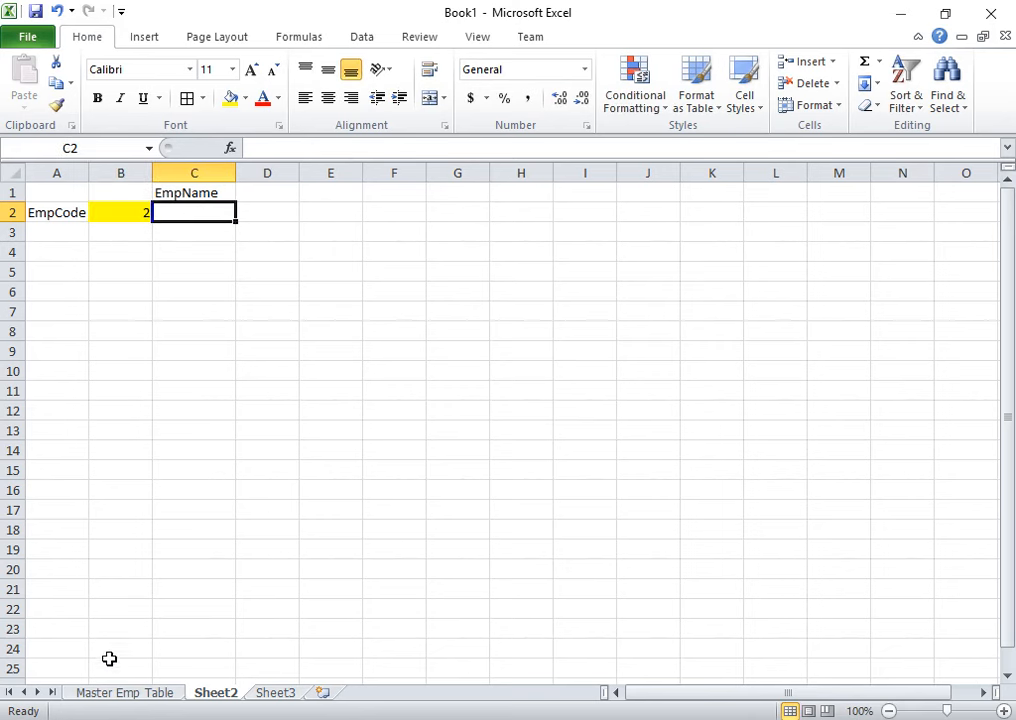
{"action": "left_click", "coordinate": [124, 692]}
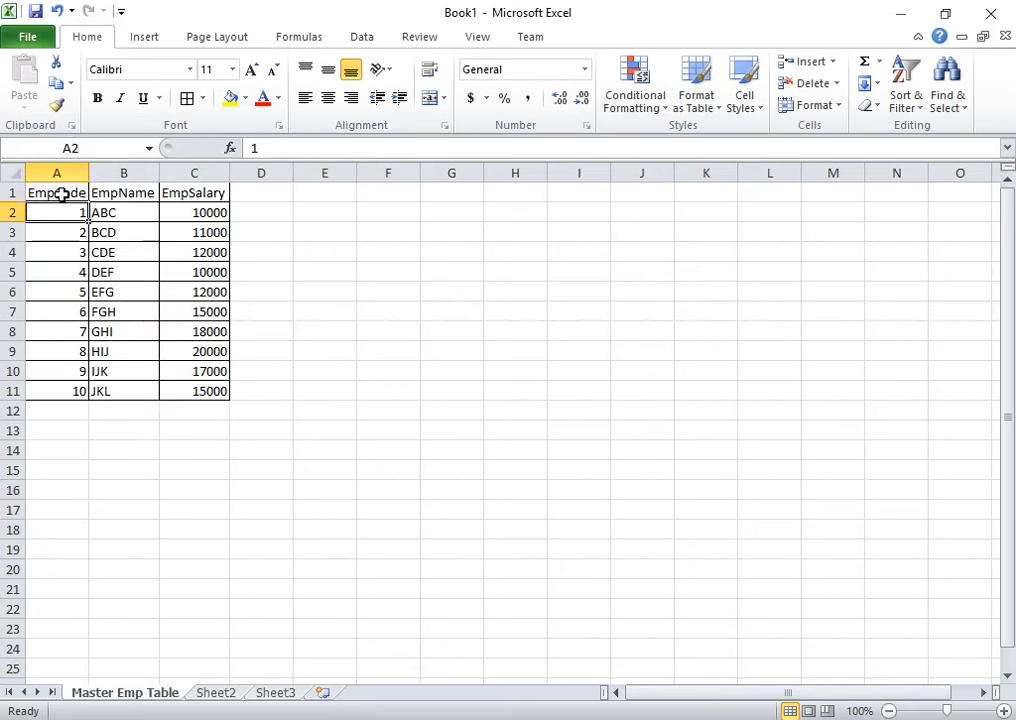
{"action": "left_click_drag", "start_coordinate": [59, 192], "coordinate": [62, 391]}
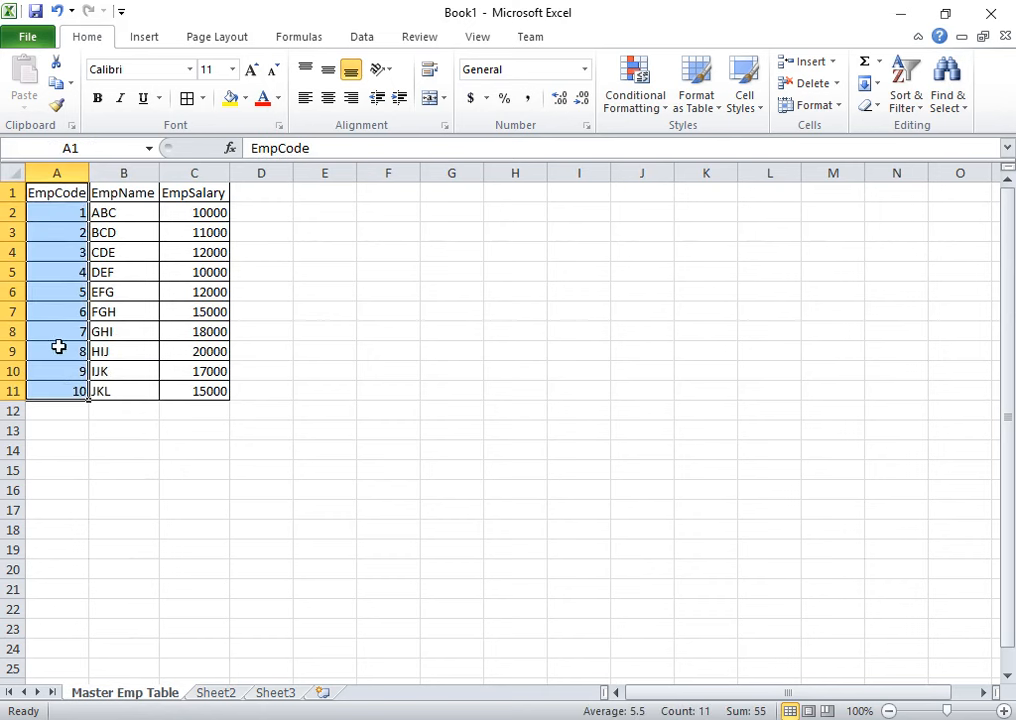
{"action": "left_click", "coordinate": [69, 234]}
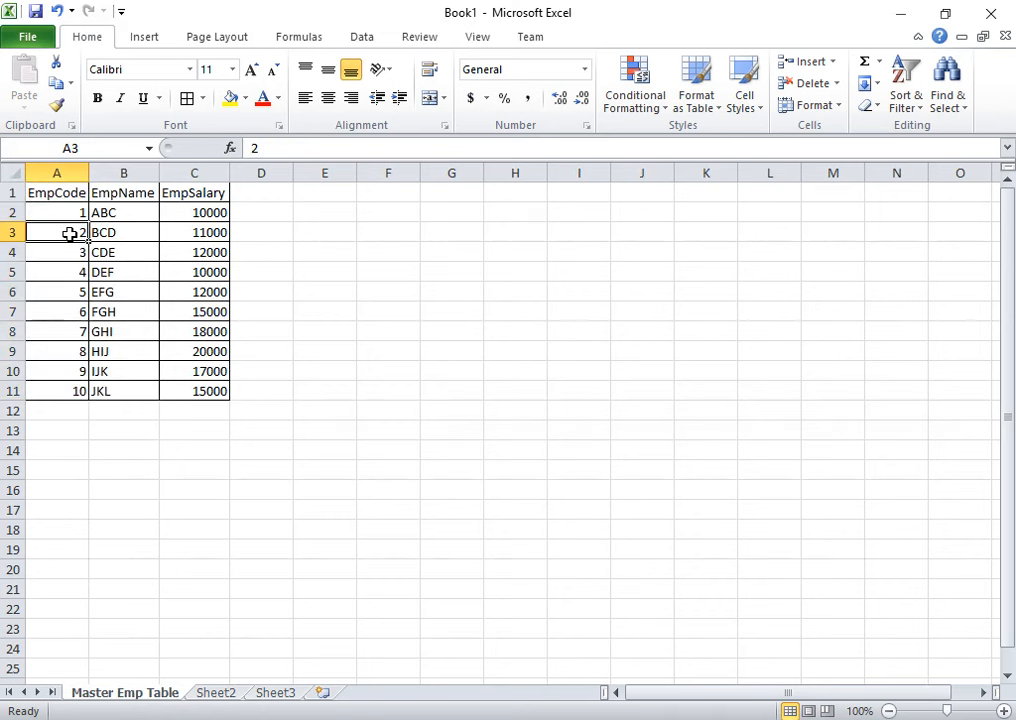
{"action": "left_click", "coordinate": [127, 233]}
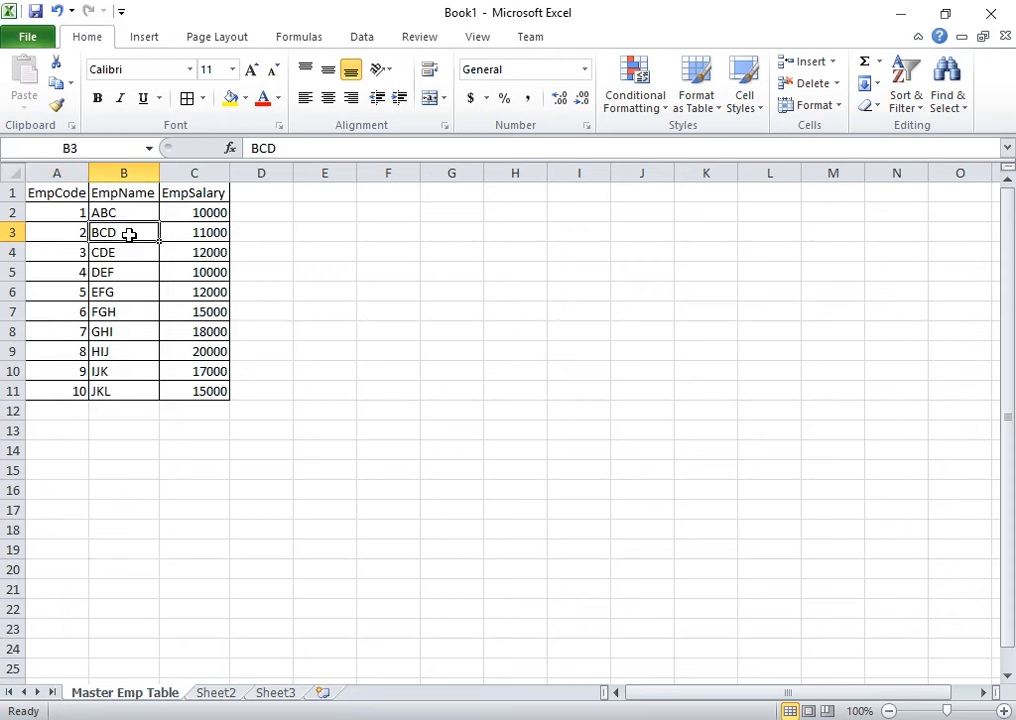
{"action": "key", "text": "ctrl+c"}
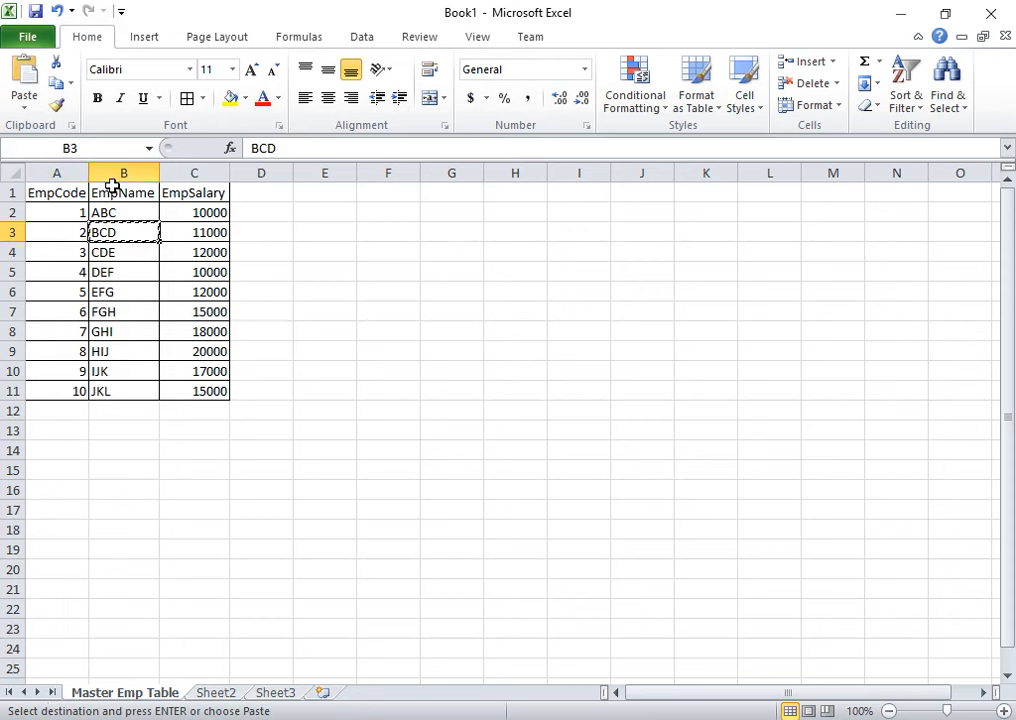
{"action": "left_click", "coordinate": [216, 692]}
{"action": "key", "text": "ctrl+v"}
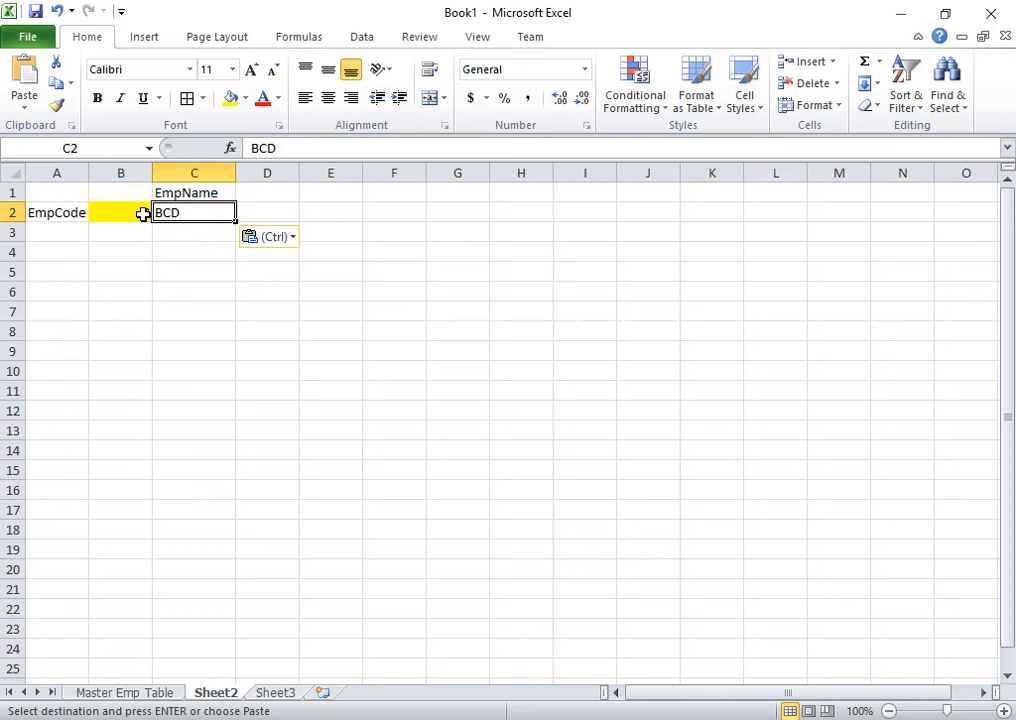
{"action": "left_click_drag", "start_coordinate": [143, 214], "coordinate": [178, 211]}
- Enter the employee code 2 in cell B4
{"action": "left_click", "coordinate": [111, 252]}
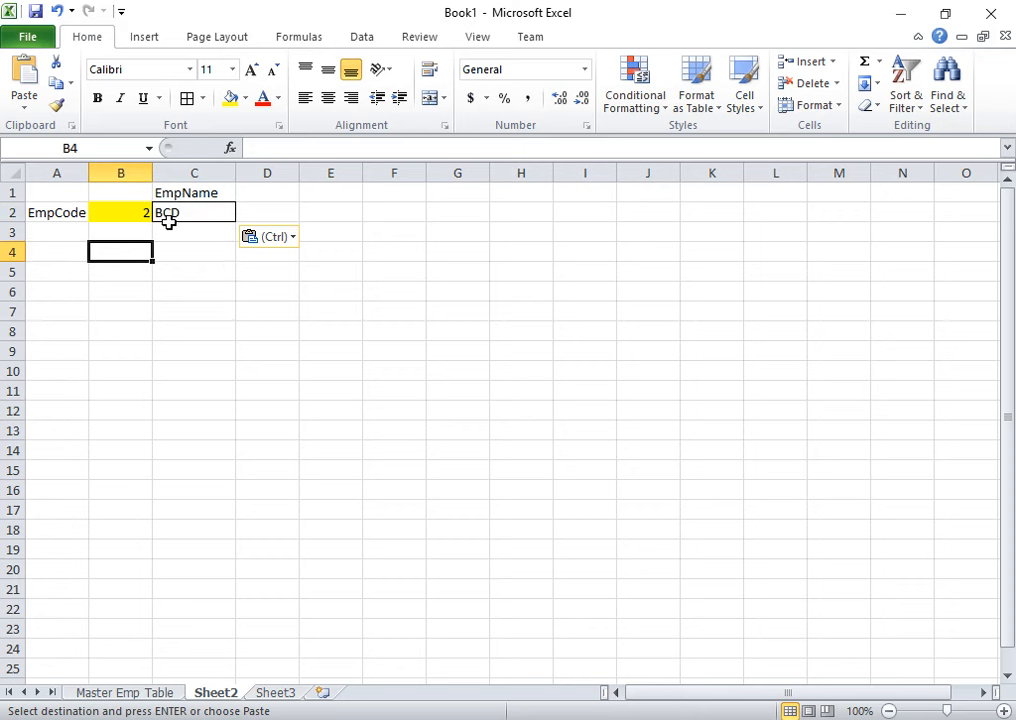
{"action": "type", "text": "2"}
{"action": "key", "text": "Tab"}
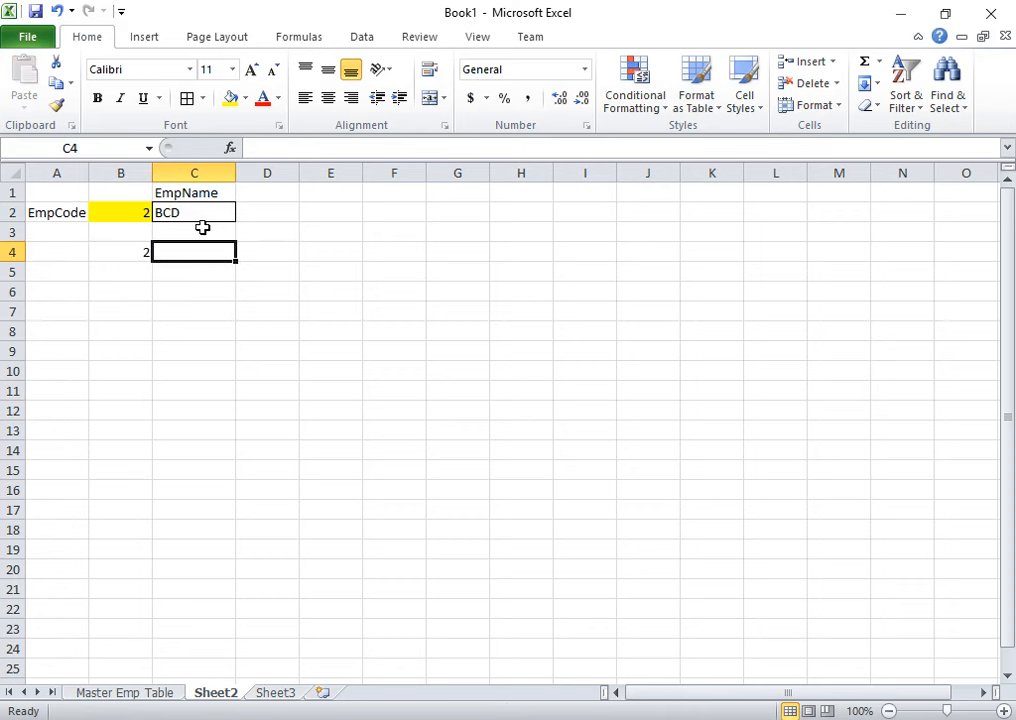
- Copy the employee name from cell C2 into cell C4
{"action": "key", "text": "ctrl+b"}
{"action": "key", "text": "Up"}
{"action": "key", "text": "Up"}
{"action": "key", "text": "Down"}
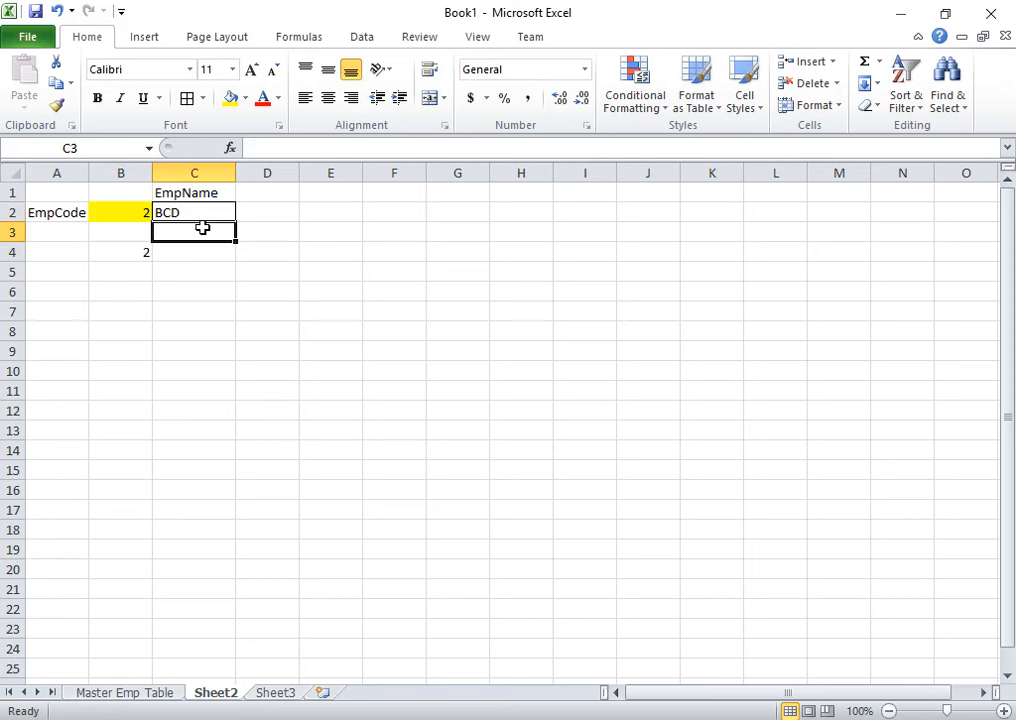
{"action": "key", "text": "Down"}
{"action": "key", "text": "ctrl+b"}
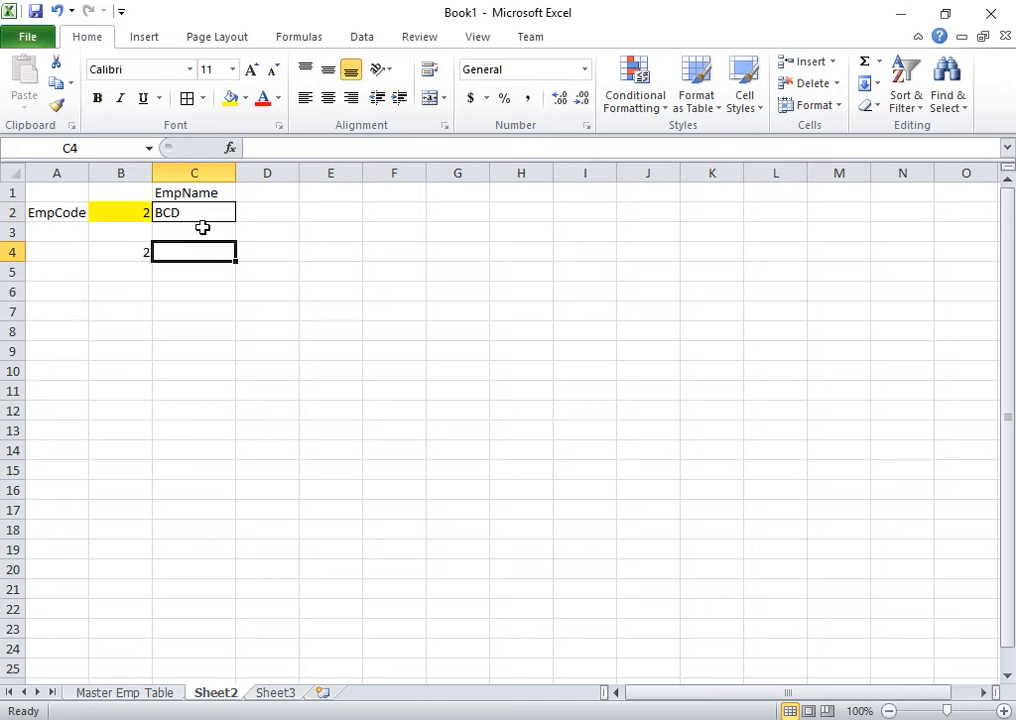
{"action": "key", "text": "Up"}
{"action": "key", "text": "Up"}
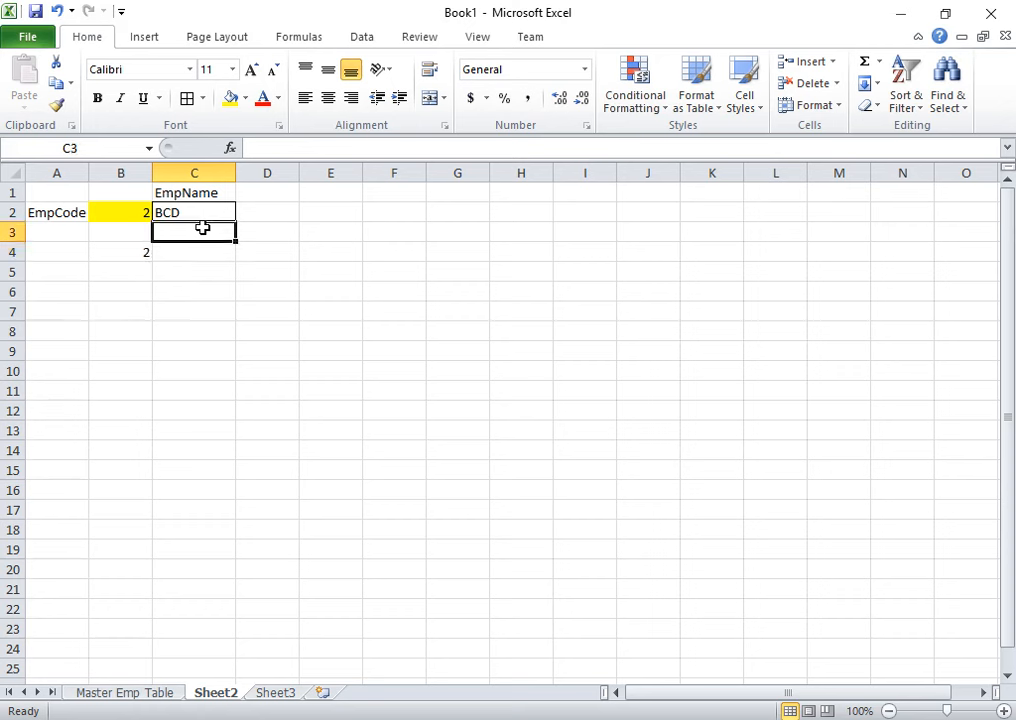
{"action": "key", "text": "ctrl+c"}
{"action": "key", "text": "Down"}
{"action": "key", "text": "Down"}
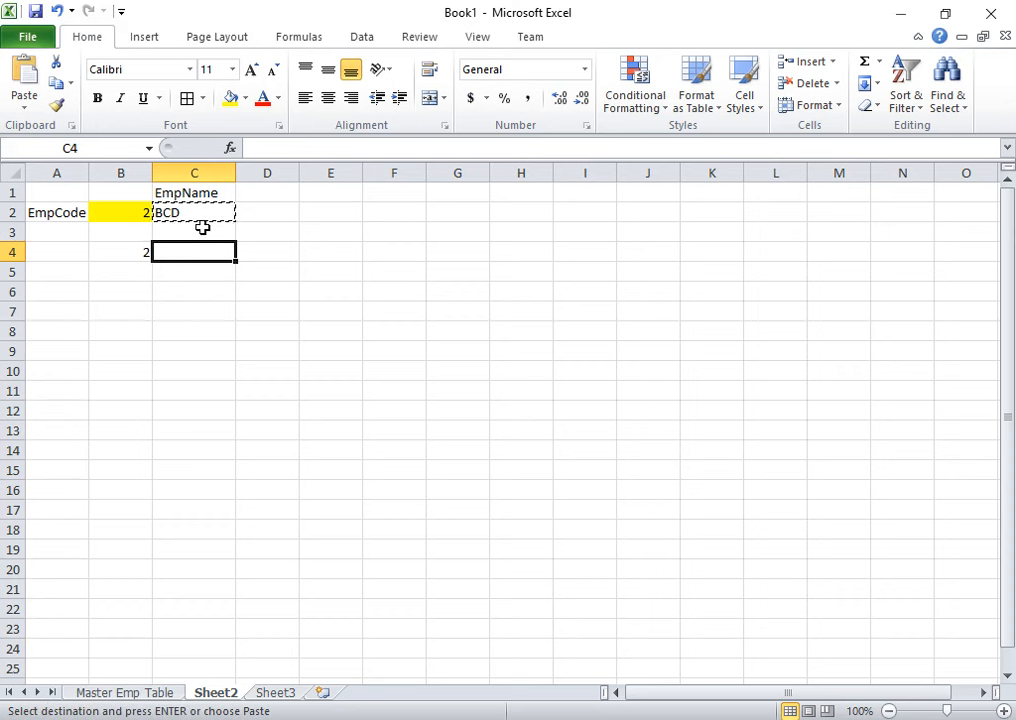
{"action": "key", "text": "ctrl+v"}
- Clear the contents of cell C2 under the EmpName heading
{"action": "key", "text": "Up"}
{"action": "key", "text": "Up"}
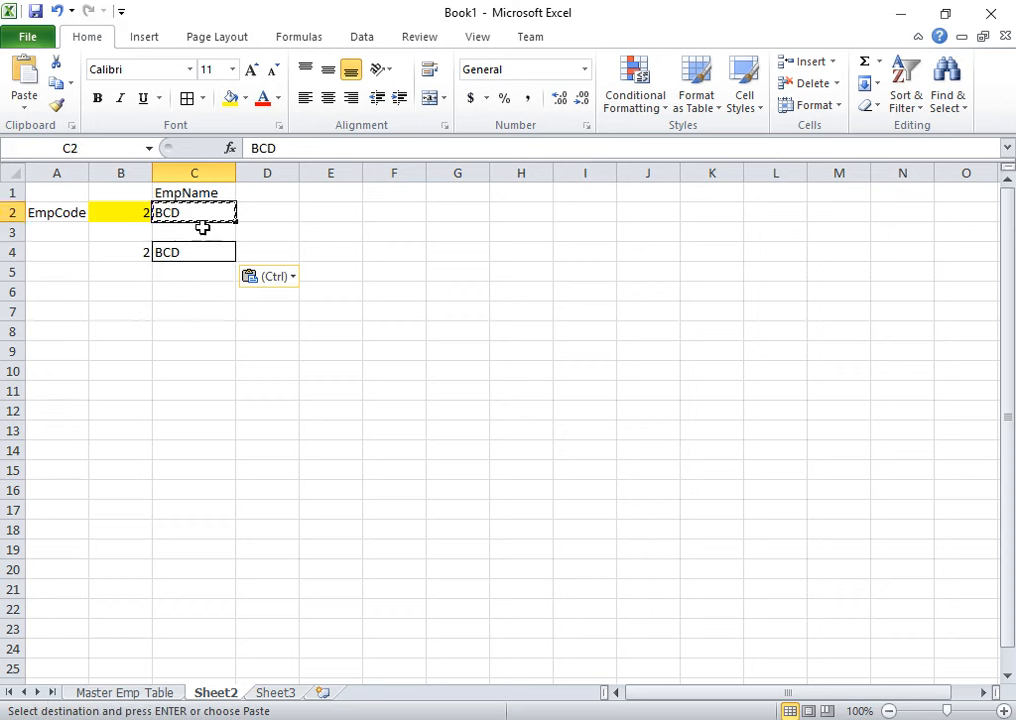
{"action": "key", "text": "Delete"}
{"action": "left_click", "coordinate": [331, 231]}
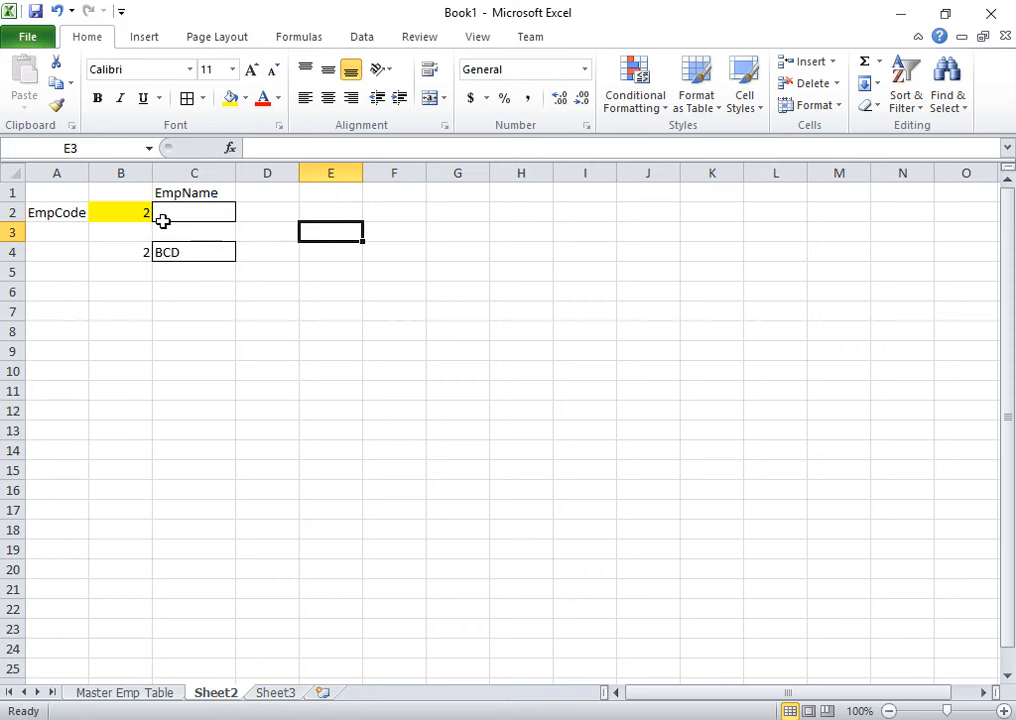
- Insert a VLOOKUP function in cell C2 of Sheet2 with B2 as the lookup value
{"action": "left_click", "coordinate": [190, 215]}
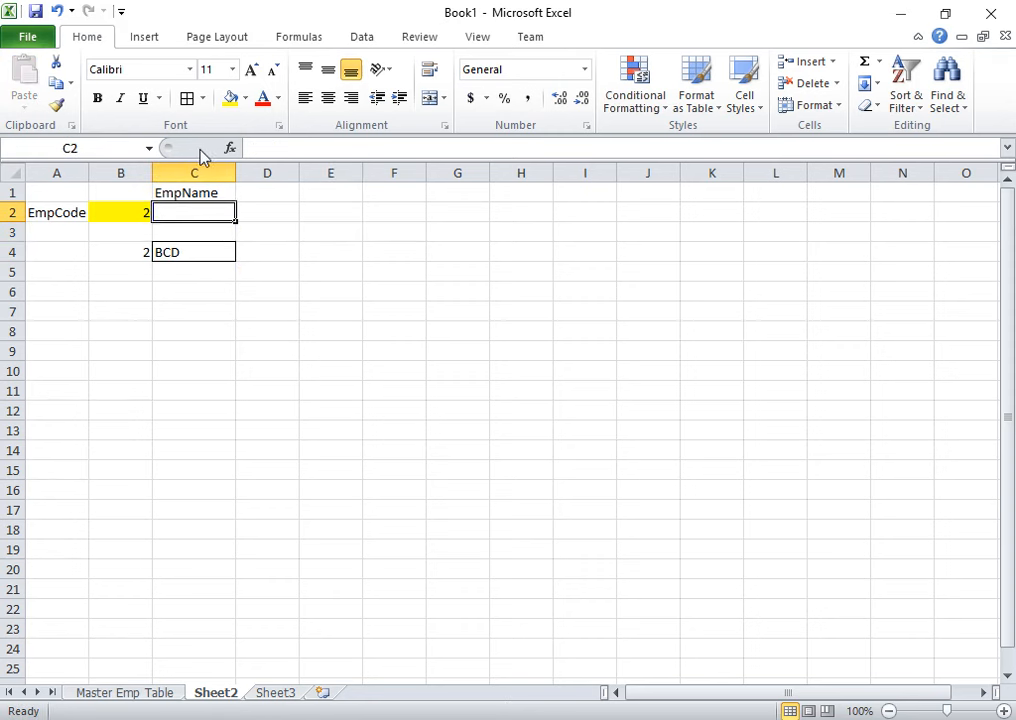
{"action": "left_click", "coordinate": [300, 37]}
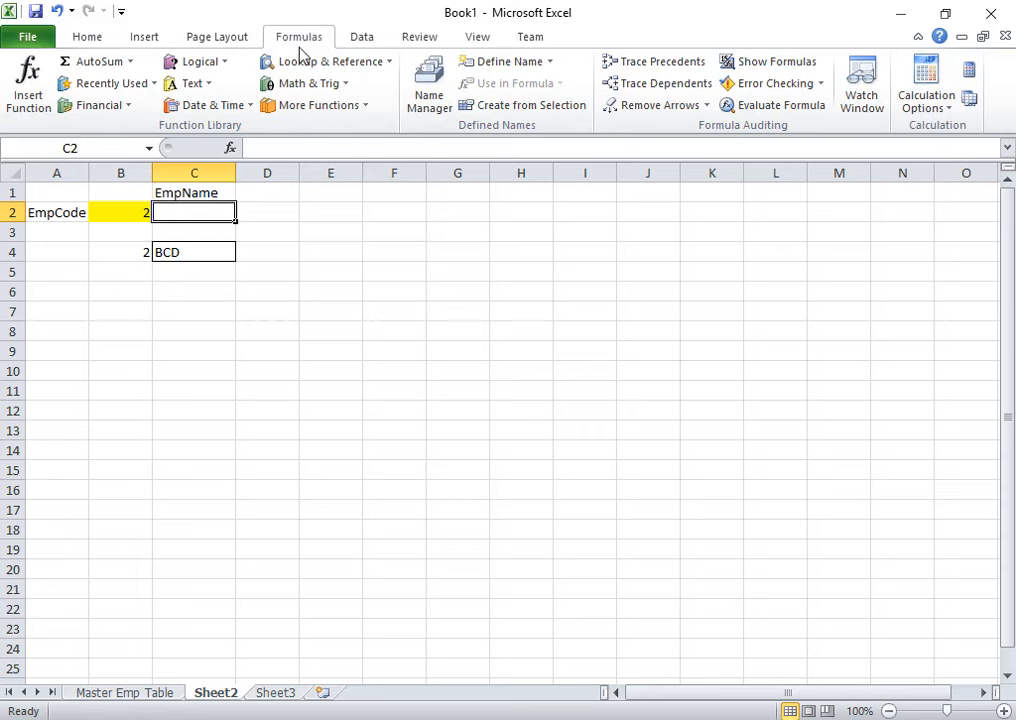
{"action": "left_click", "coordinate": [356, 66]}
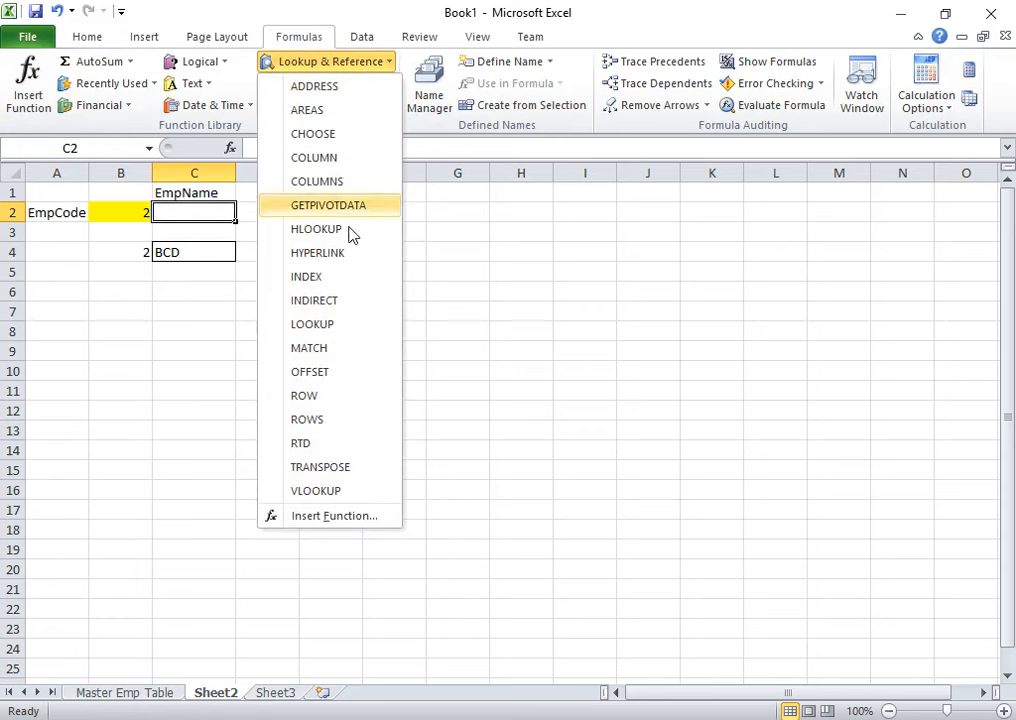
{"action": "left_click", "coordinate": [340, 496]}
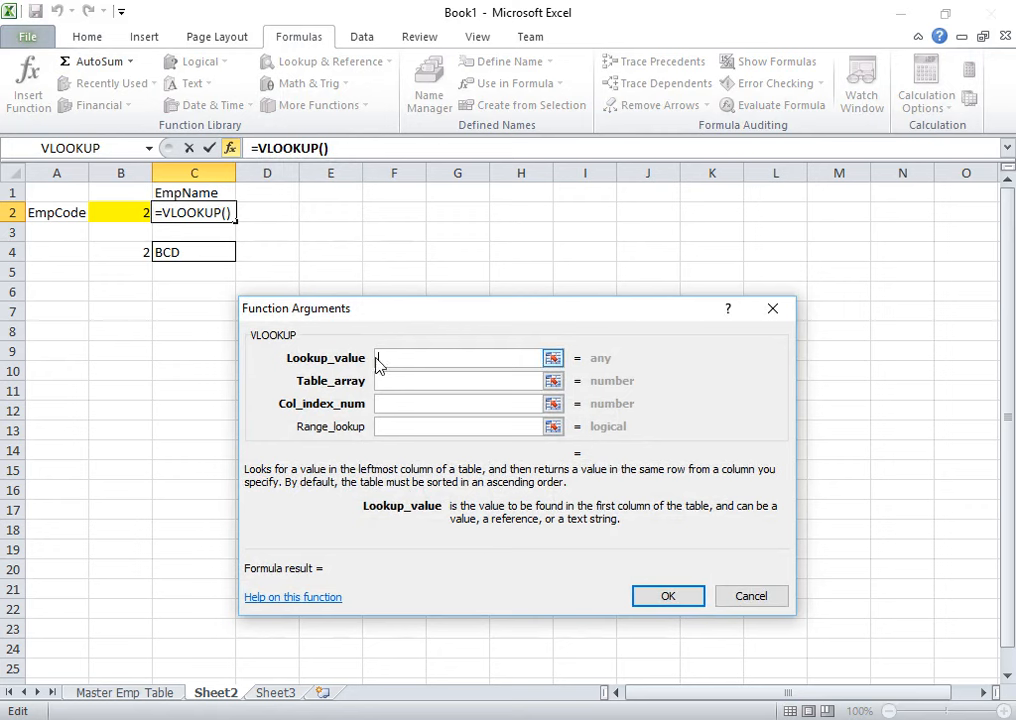
{"action": "left_click", "coordinate": [124, 216]}
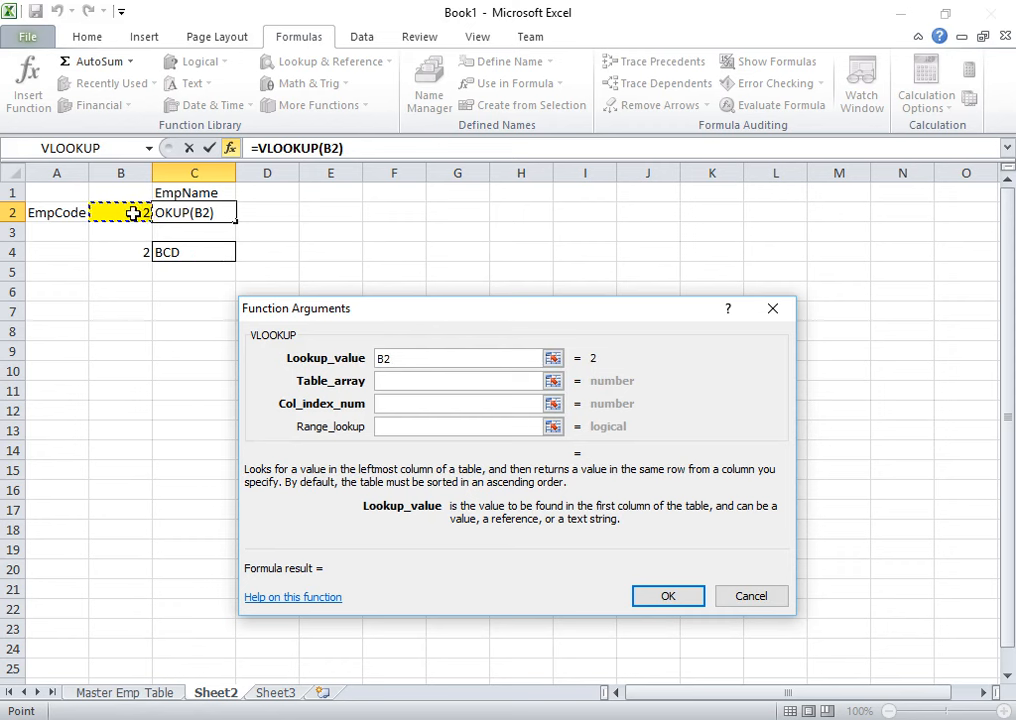
- Set the VLOOKUP table array to columns A:C of the Master Emp Table sheet
{"action": "left_click", "coordinate": [393, 381]}
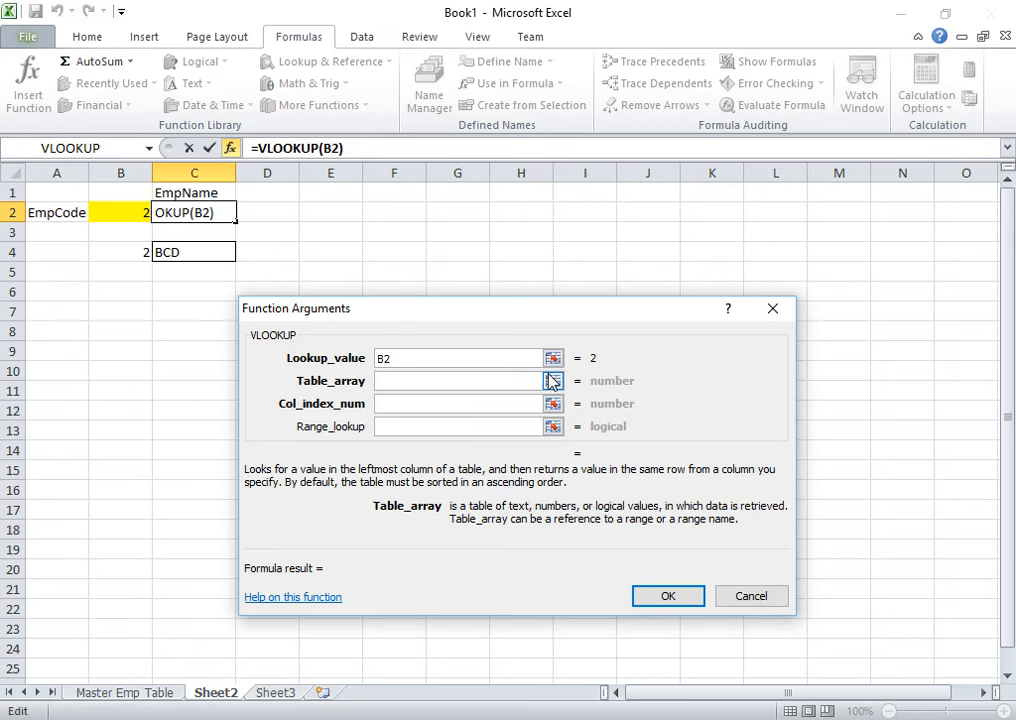
{"action": "left_click", "coordinate": [553, 381]}
{"action": "left_click", "coordinate": [125, 693]}
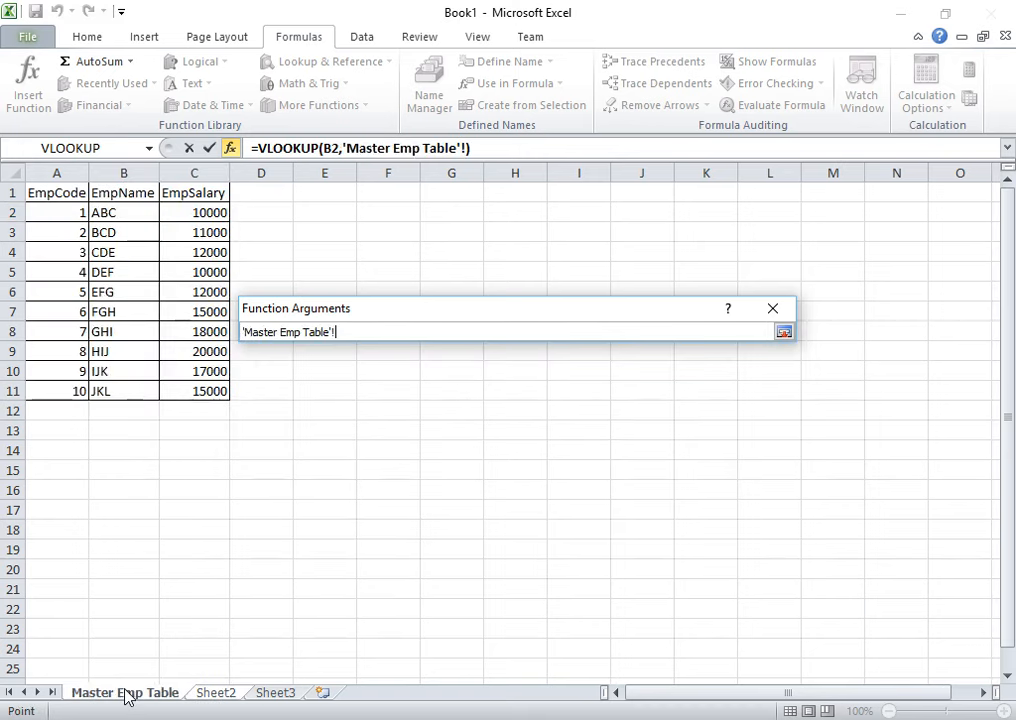
{"action": "left_click_drag", "start_coordinate": [50, 193], "coordinate": [207, 390]}
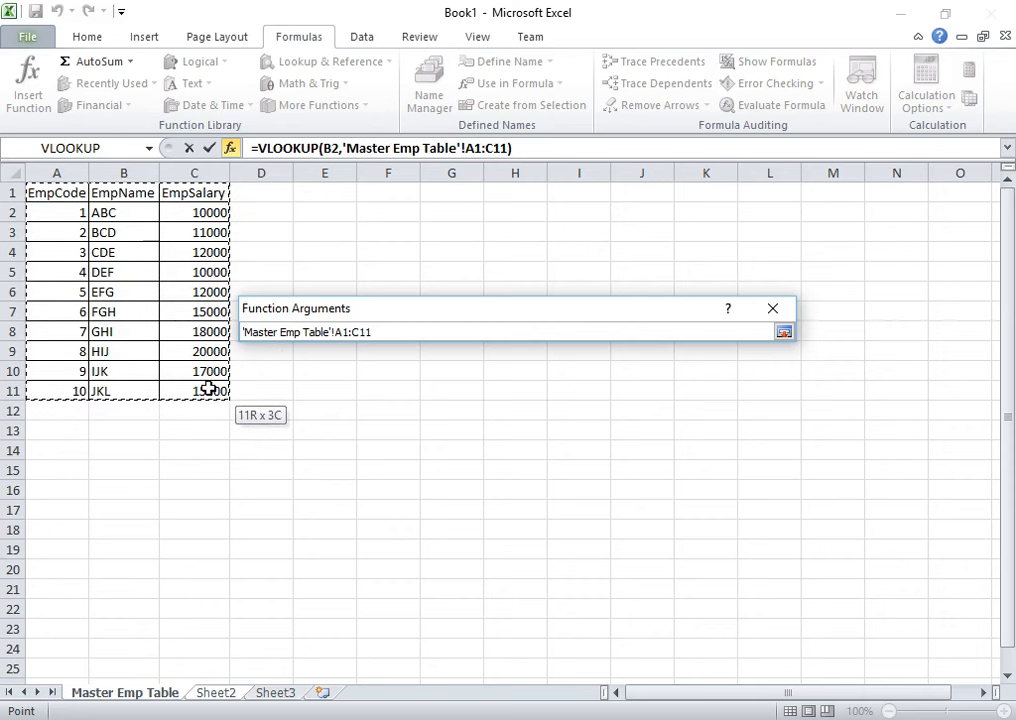
{"action": "left_click", "coordinate": [208, 390]}
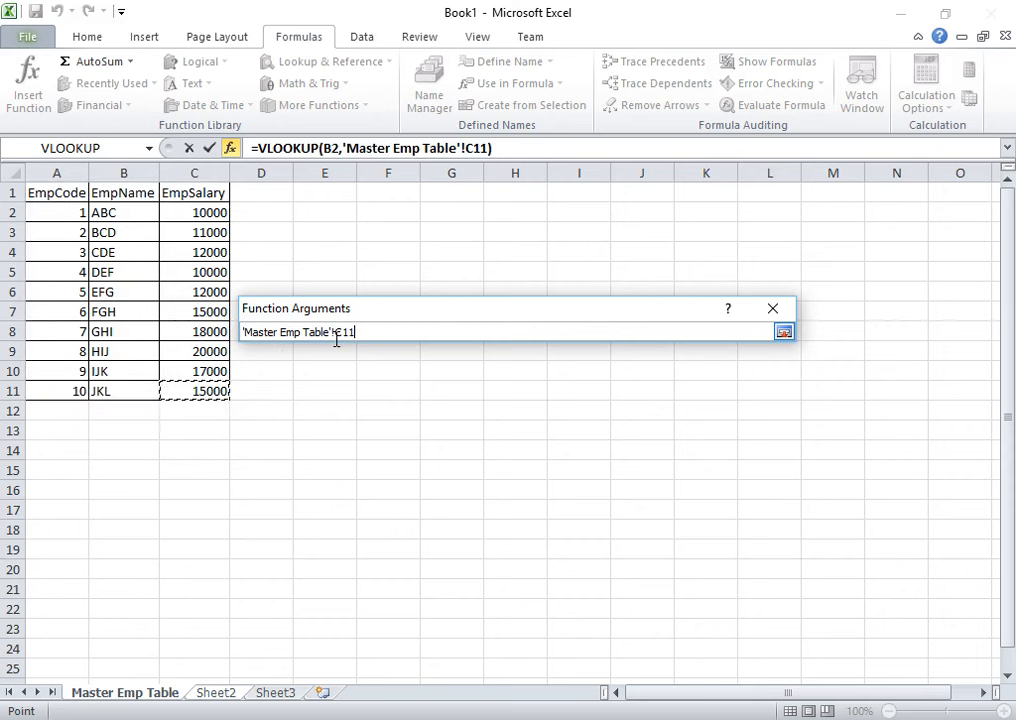
{"action": "left_click_drag", "start_coordinate": [79, 193], "coordinate": [205, 392]}
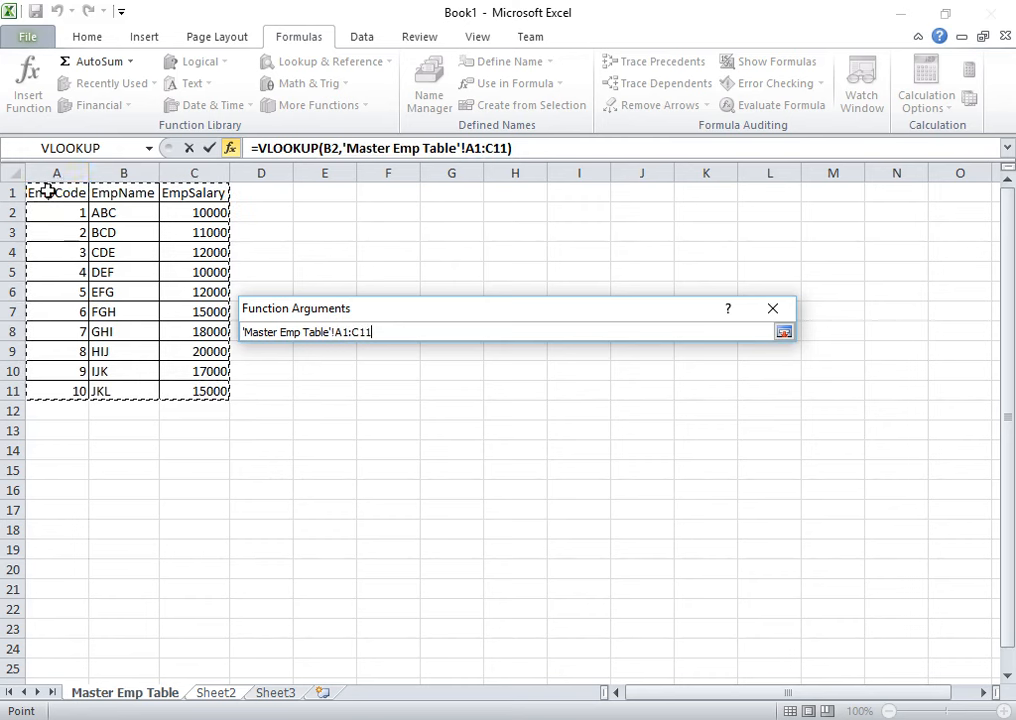
{"action": "left_click_drag", "start_coordinate": [45, 170], "coordinate": [215, 170]}
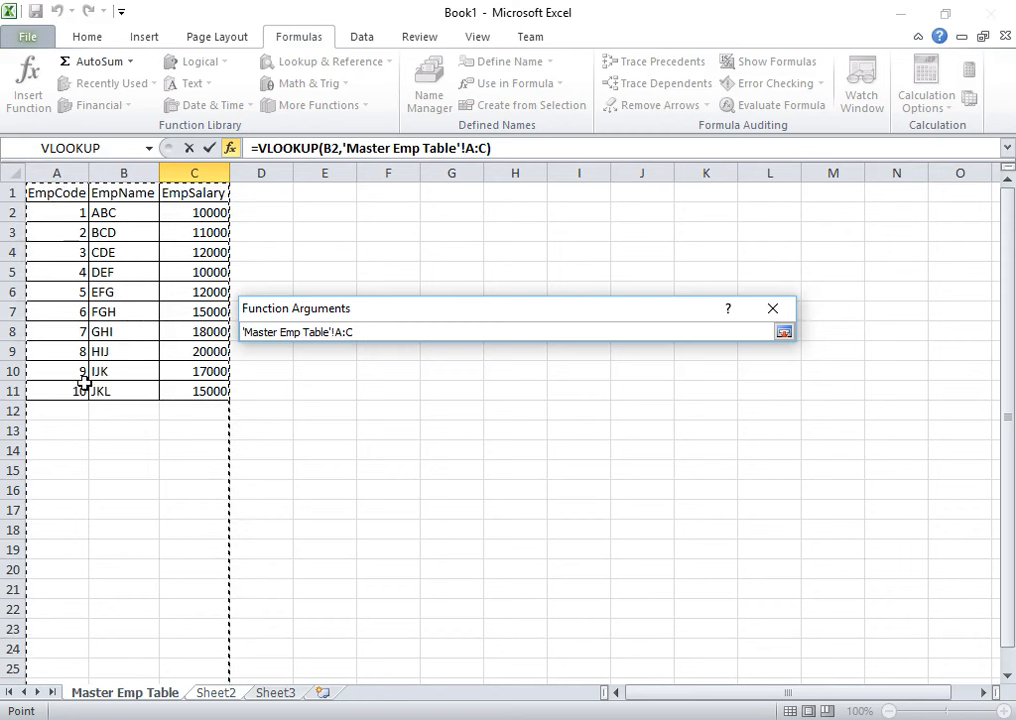
{"action": "left_click", "coordinate": [784, 332]}
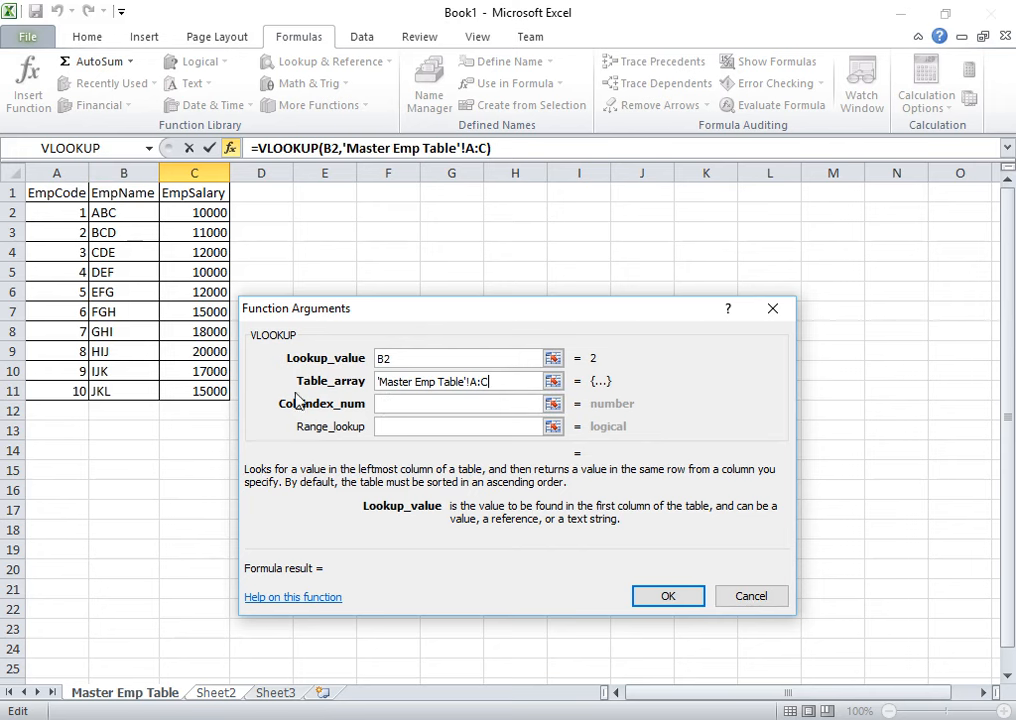
- Set the column index number to 2, leave the range lookup empty and complete the VLOOKUP in C2
{"action": "left_click", "coordinate": [400, 402]}
{"action": "left_click", "coordinate": [398, 402]}
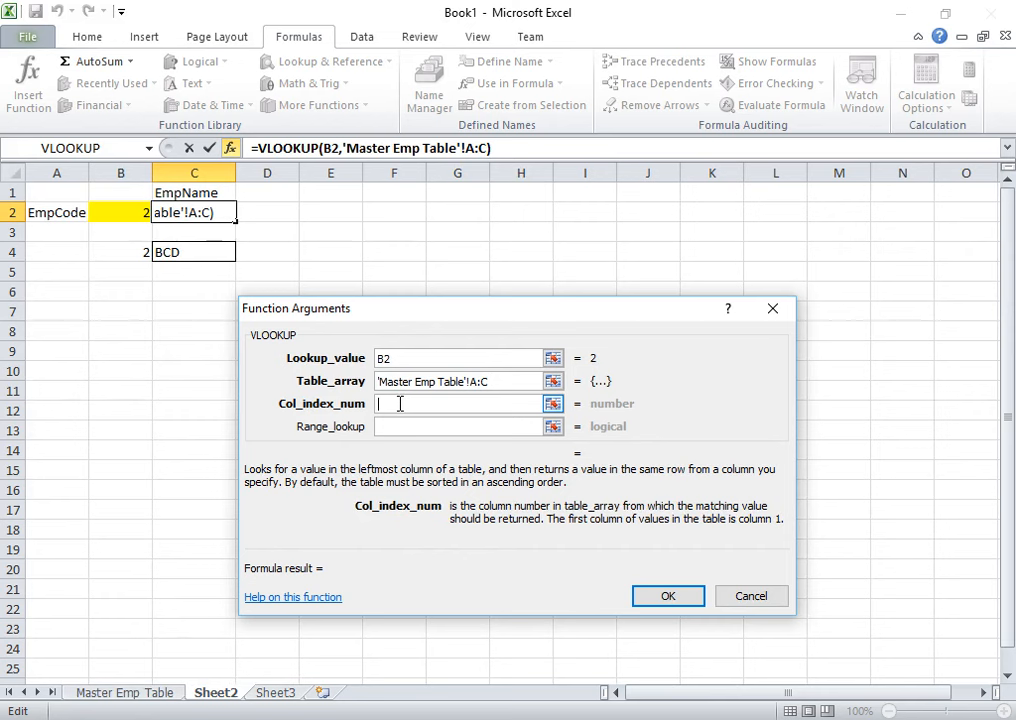
{"action": "type", "text": "2"}
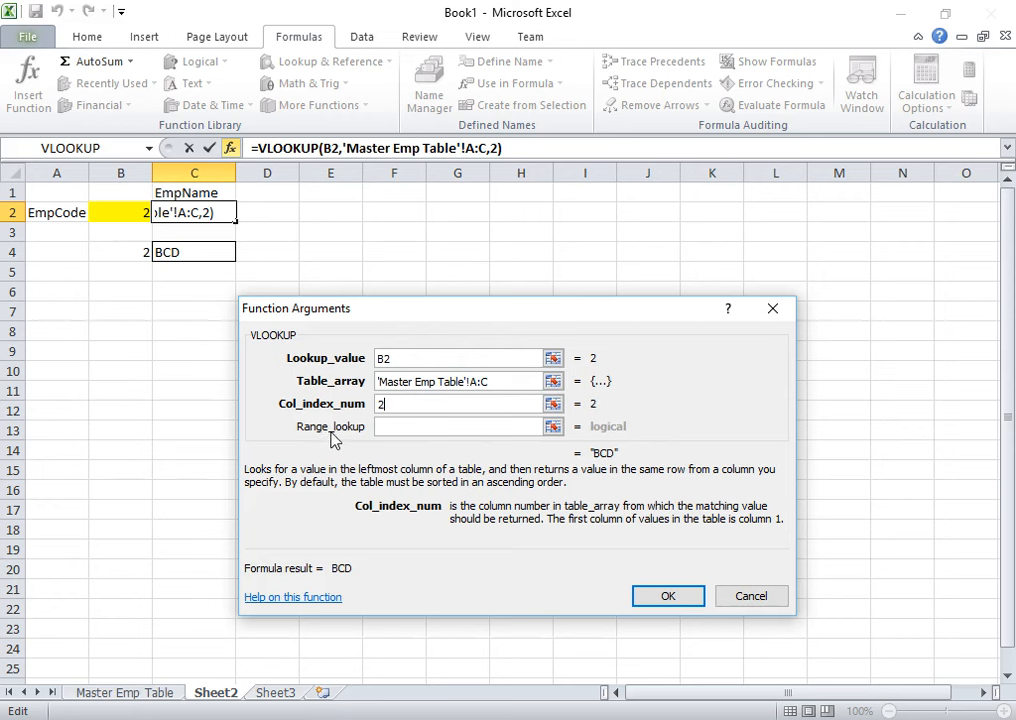
{"action": "left_click", "coordinate": [390, 427]}
{"action": "left_click", "coordinate": [418, 412]}
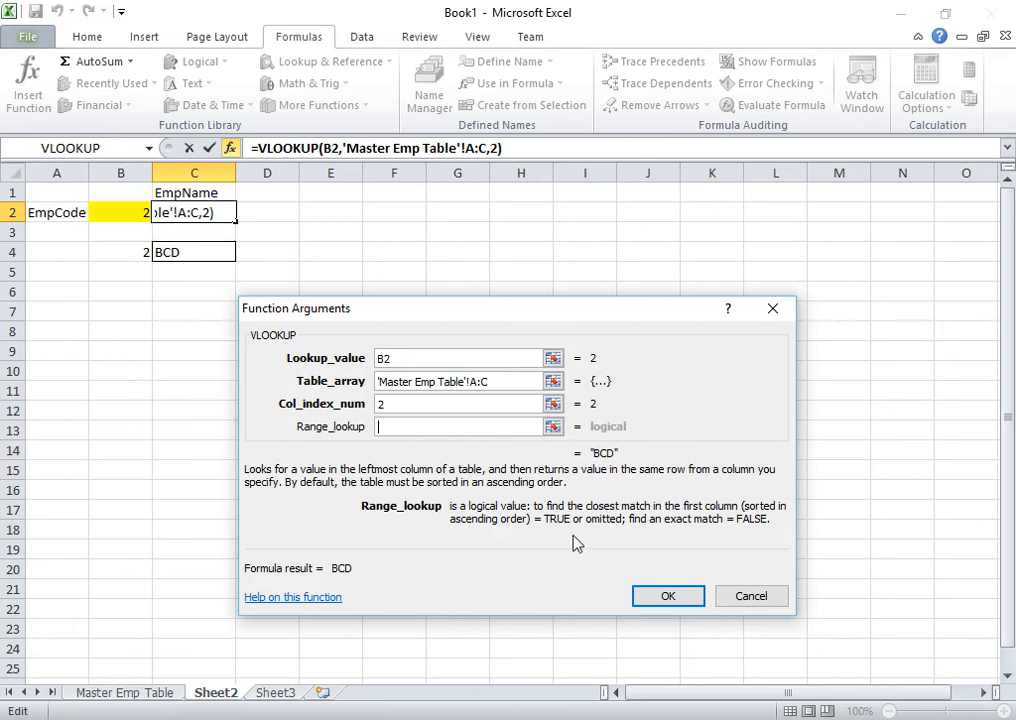
{"action": "left_click", "coordinate": [668, 596]}
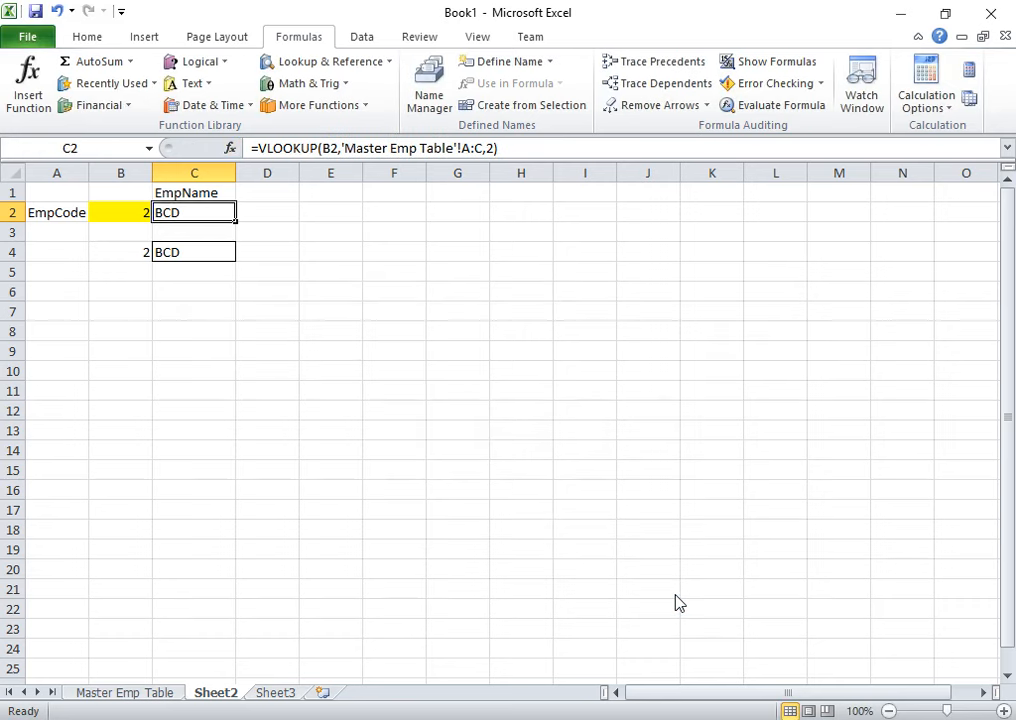
- Set the employee code in cell B2 to 9 and check the returned name against the Master Emp Table
{"action": "left_click", "coordinate": [310, 257]}
{"action": "left_click", "coordinate": [126, 212]}
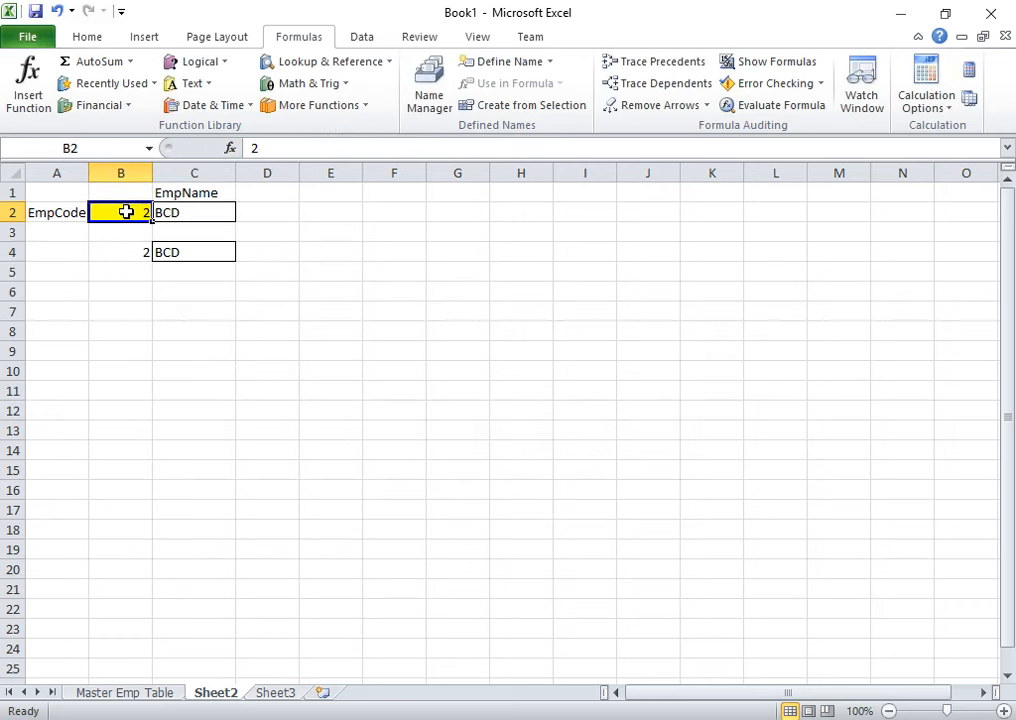
{"action": "left_click", "coordinate": [195, 212]}
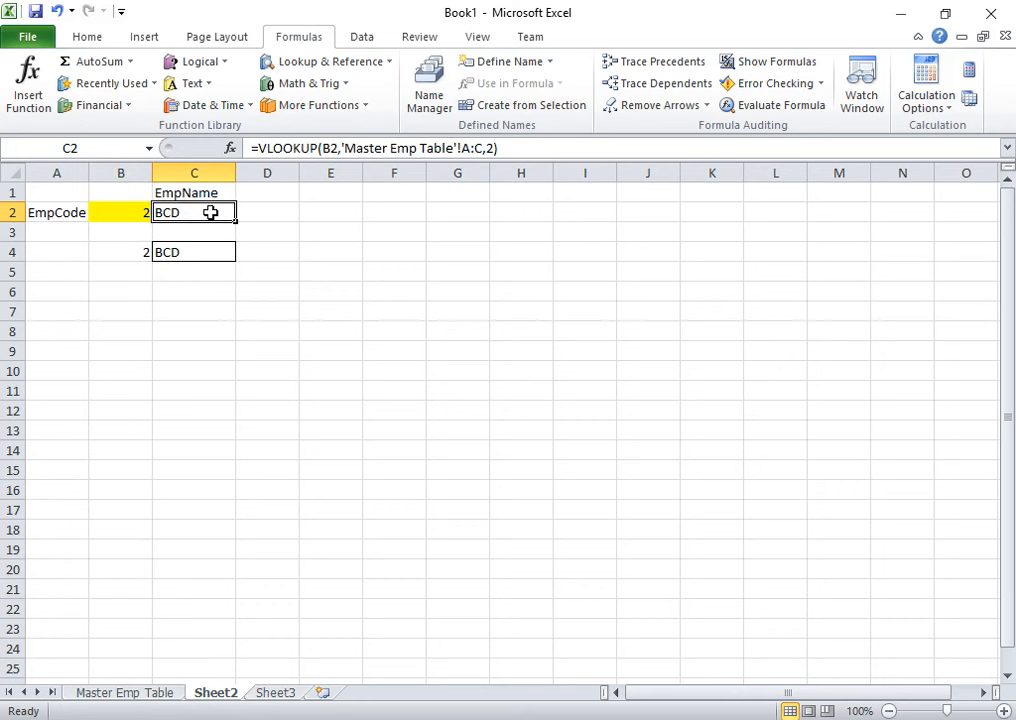
{"action": "left_click", "coordinate": [125, 212]}
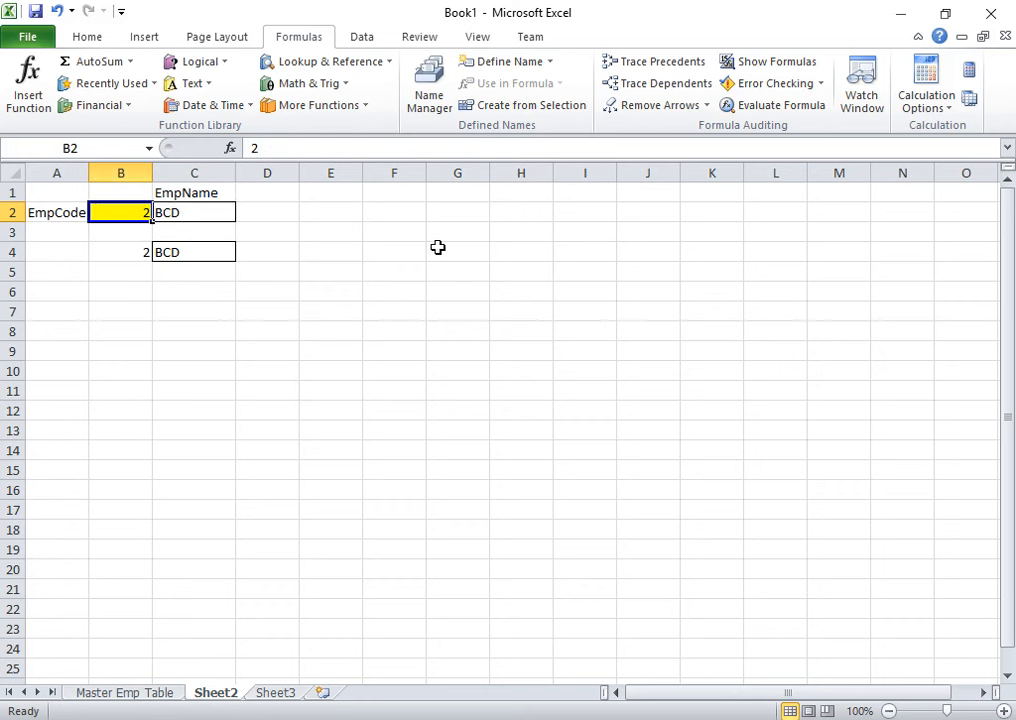
{"action": "type", "text": "9"}
{"action": "key", "text": "Return"}
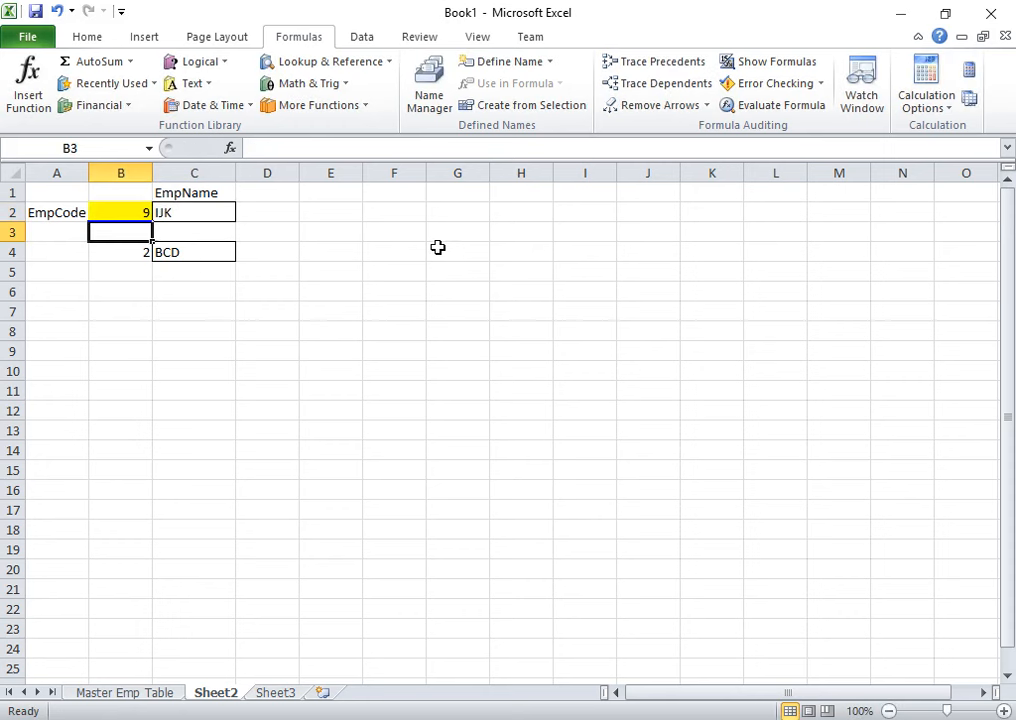
{"action": "left_click", "coordinate": [197, 212]}
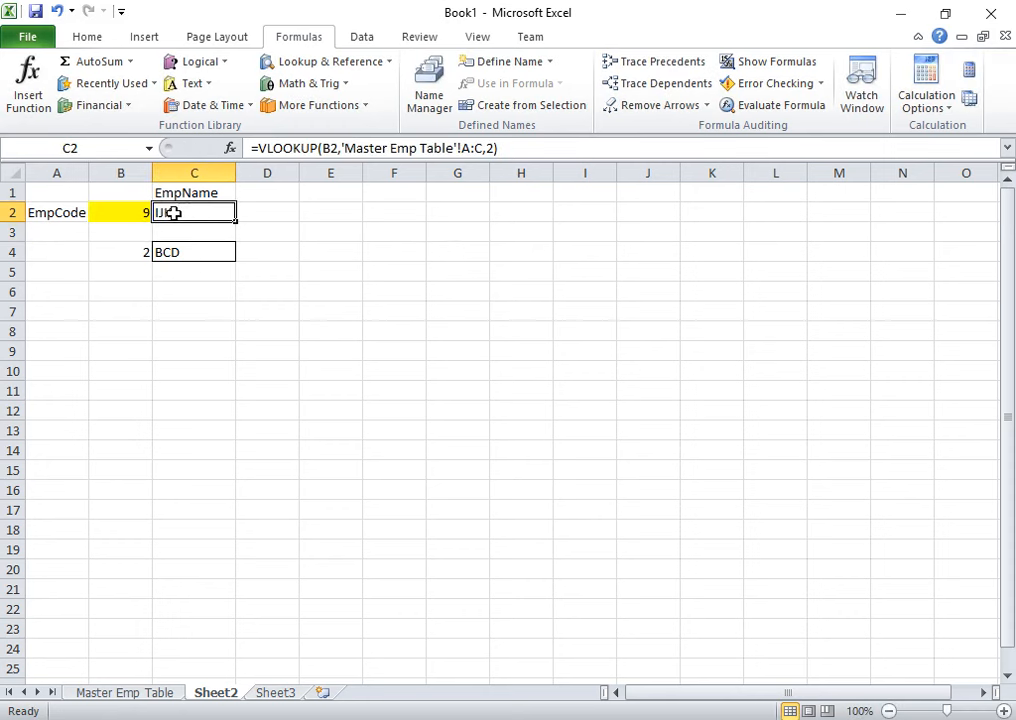
{"action": "left_click", "coordinate": [133, 699]}
{"action": "left_click_drag", "start_coordinate": [66, 210], "coordinate": [67, 370]}
{"action": "left_click", "coordinate": [67, 370]}
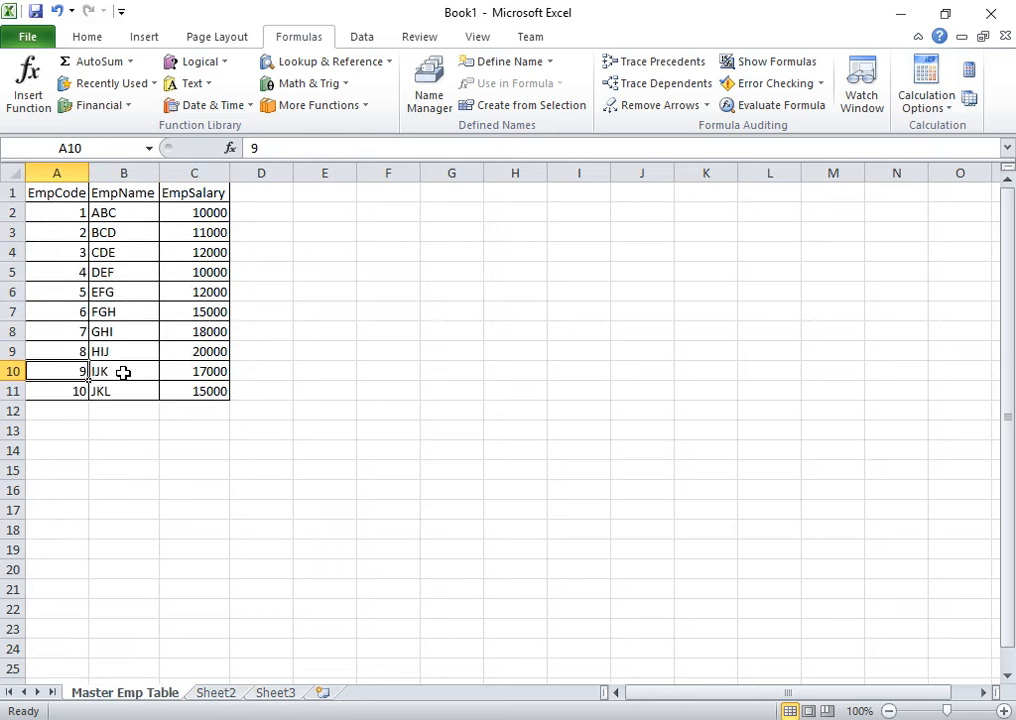
{"action": "left_click", "coordinate": [137, 372]}
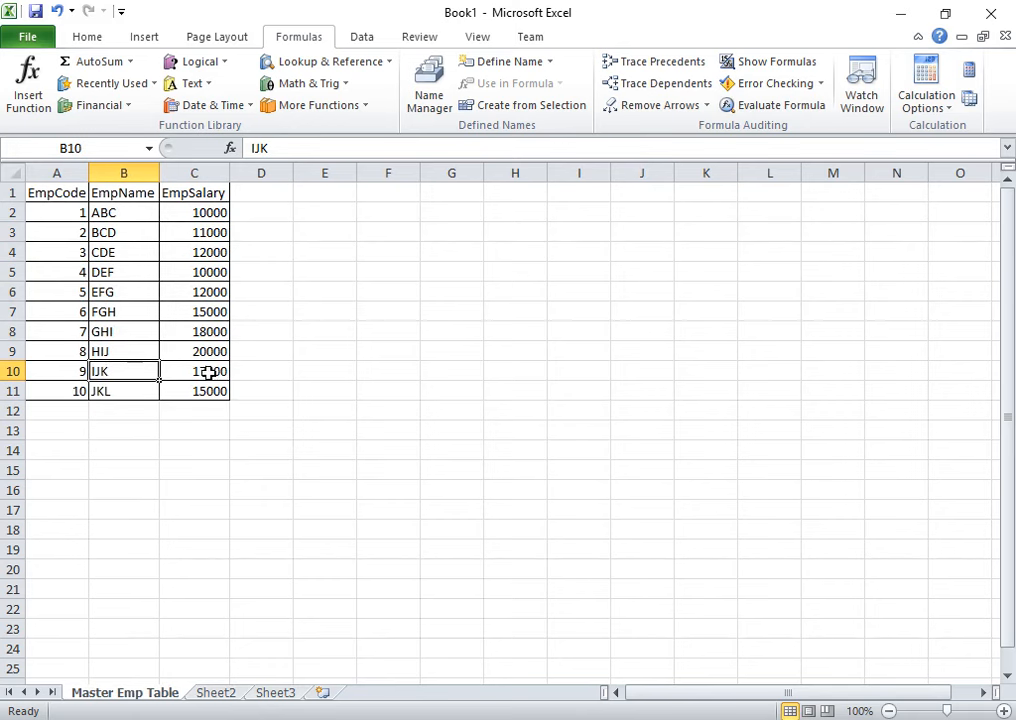
- Clear the contents of cells B4:E7 on Sheet2
{"action": "left_click", "coordinate": [217, 694]}
{"action": "left_click_drag", "start_coordinate": [345, 311], "coordinate": [127, 252]}
{"action": "key", "text": "Delete"}
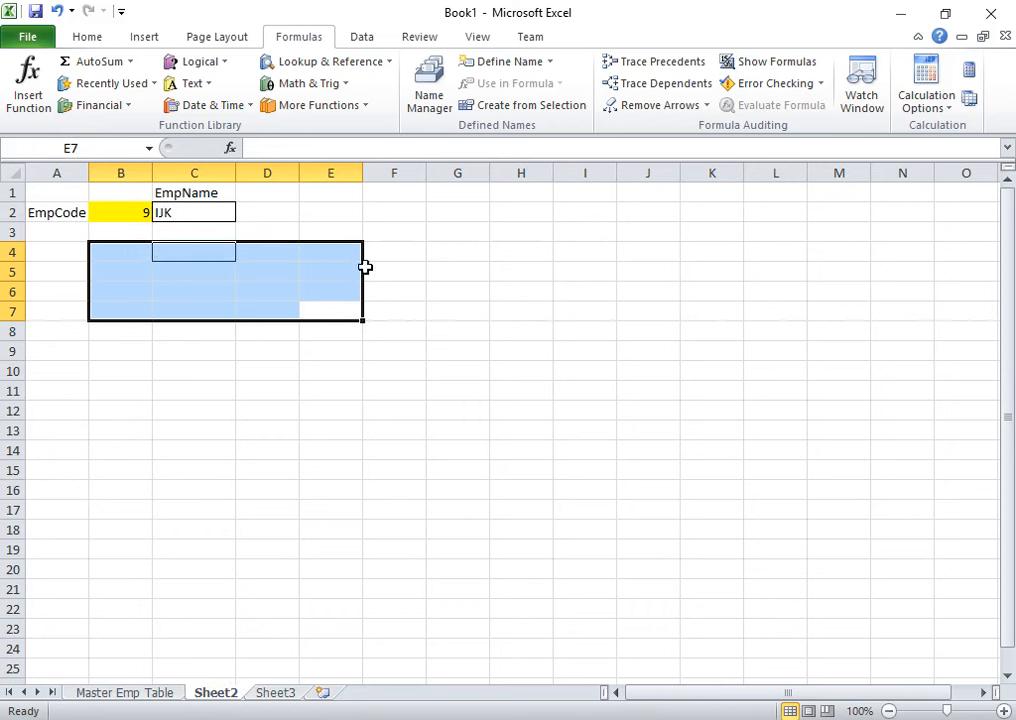
{"action": "left_click", "coordinate": [431, 256]}
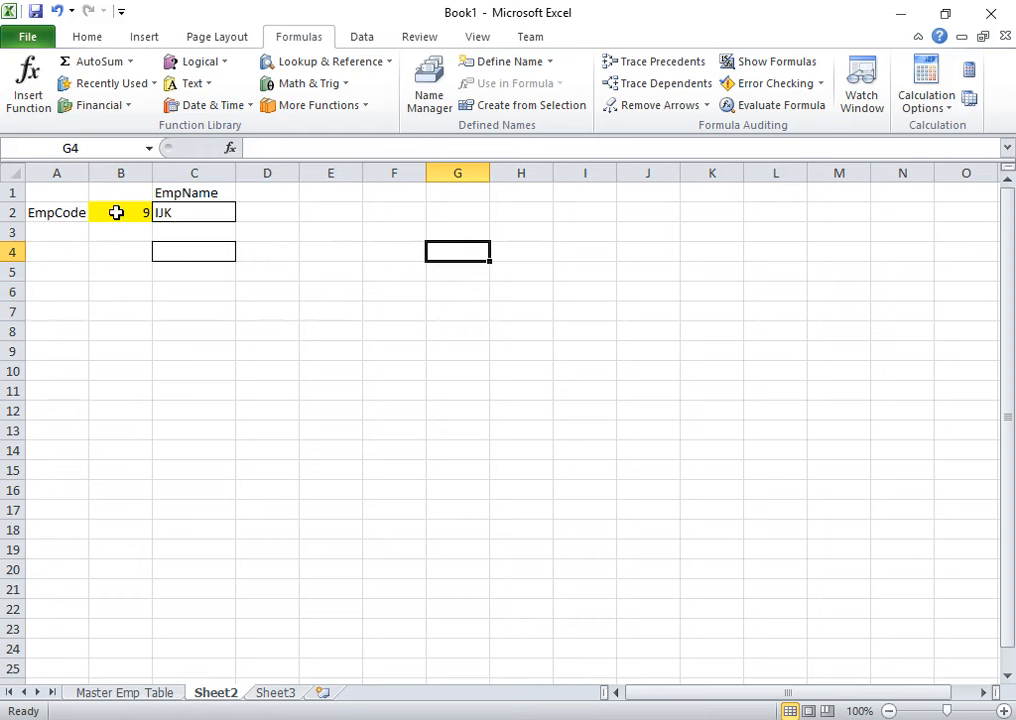
- Compare the employee code and the VLOOKUP result on Sheet2 with the matching EmpCode row in the Master Emp Table
{"action": "left_click", "coordinate": [193, 213]}
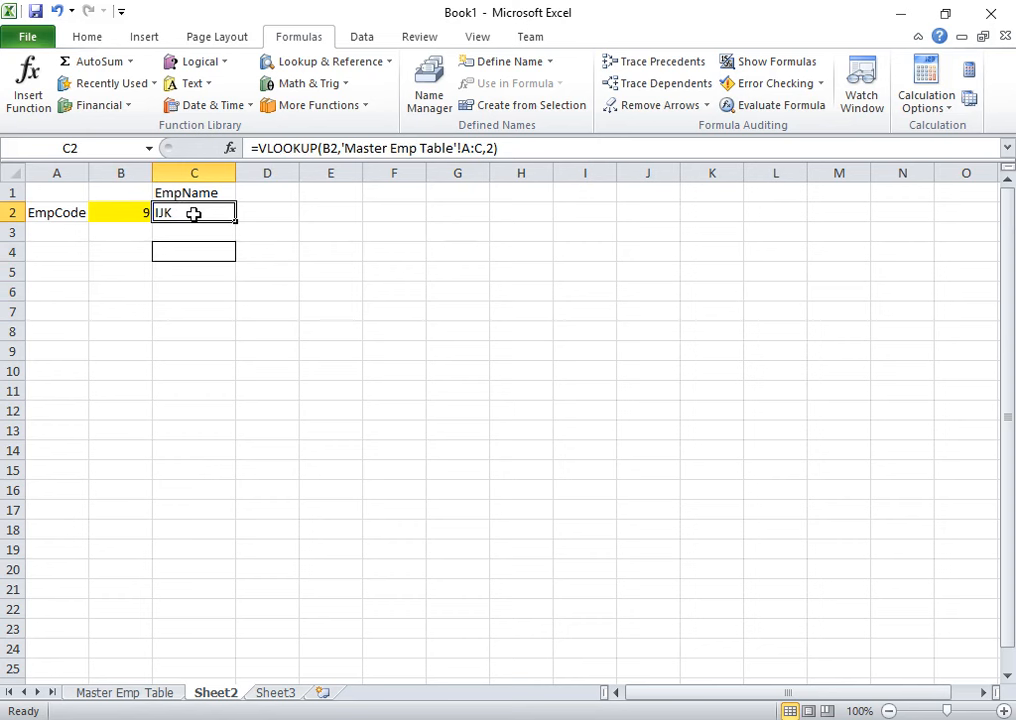
{"action": "left_click", "coordinate": [118, 213]}
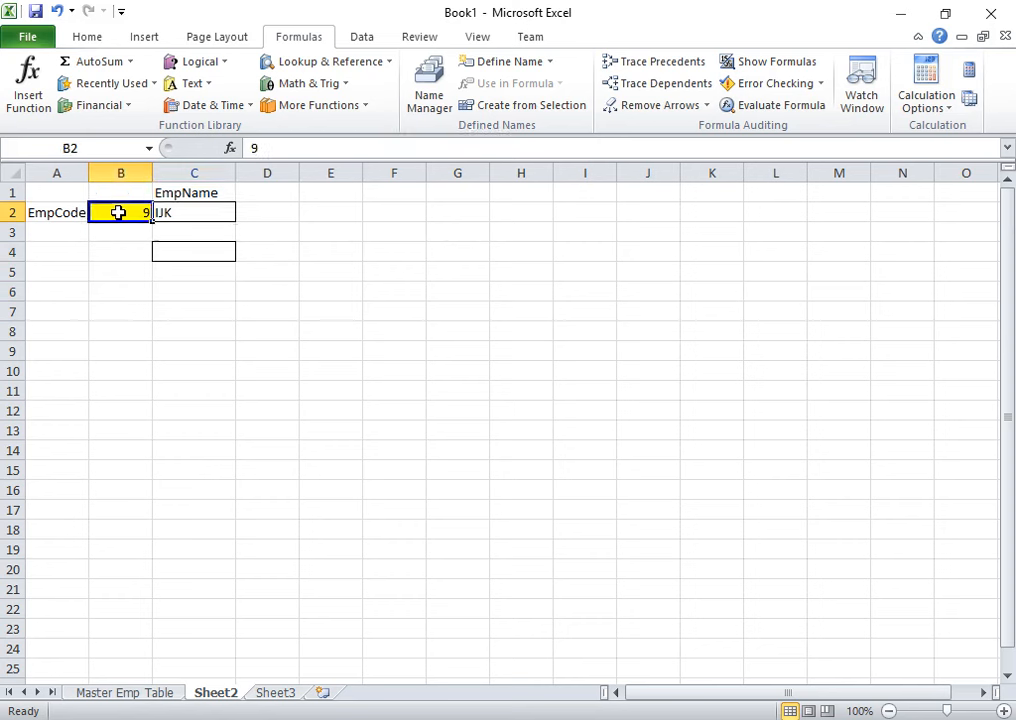
{"action": "left_click", "coordinate": [183, 213]}
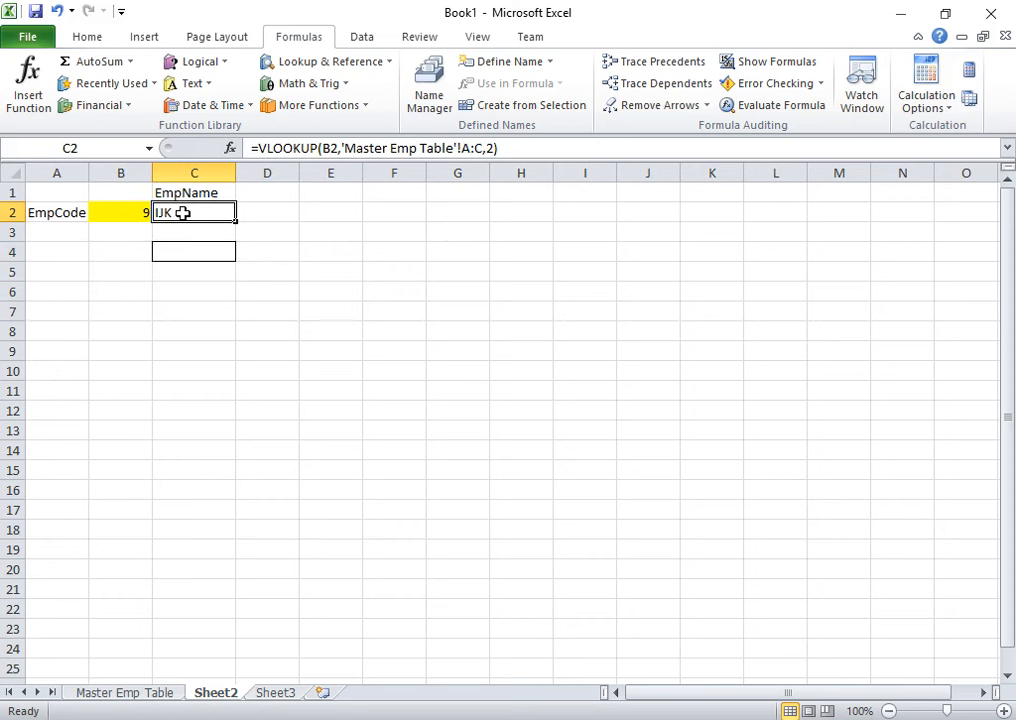
{"action": "left_click", "coordinate": [124, 693]}
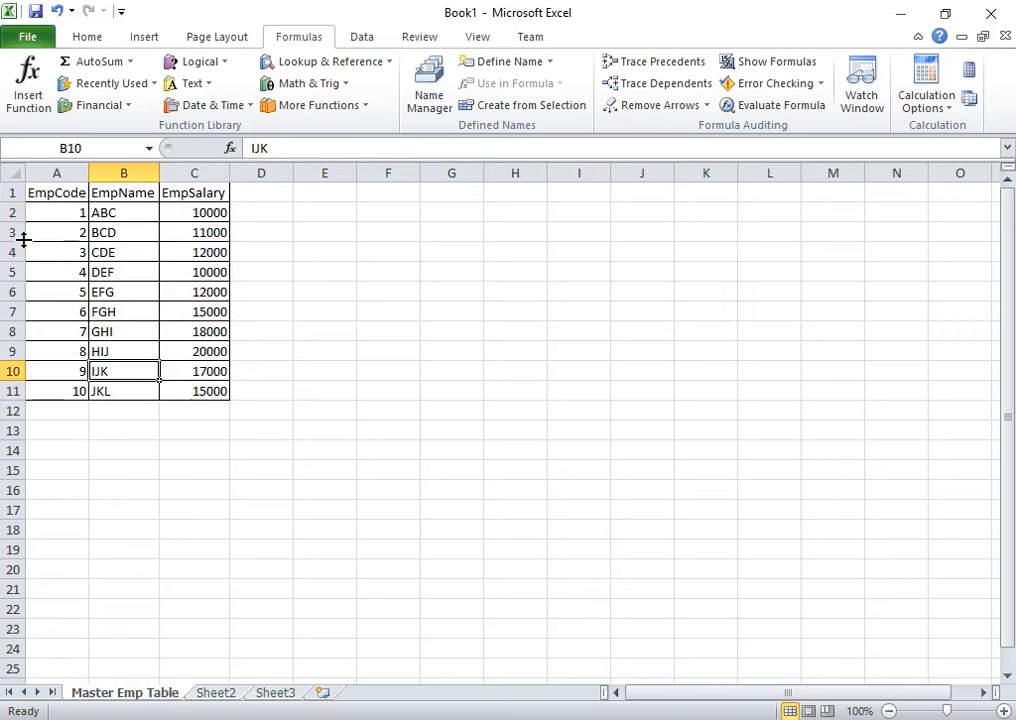
{"action": "left_click_drag", "start_coordinate": [72, 193], "coordinate": [76, 369]}
{"action": "left_click", "coordinate": [76, 369]}
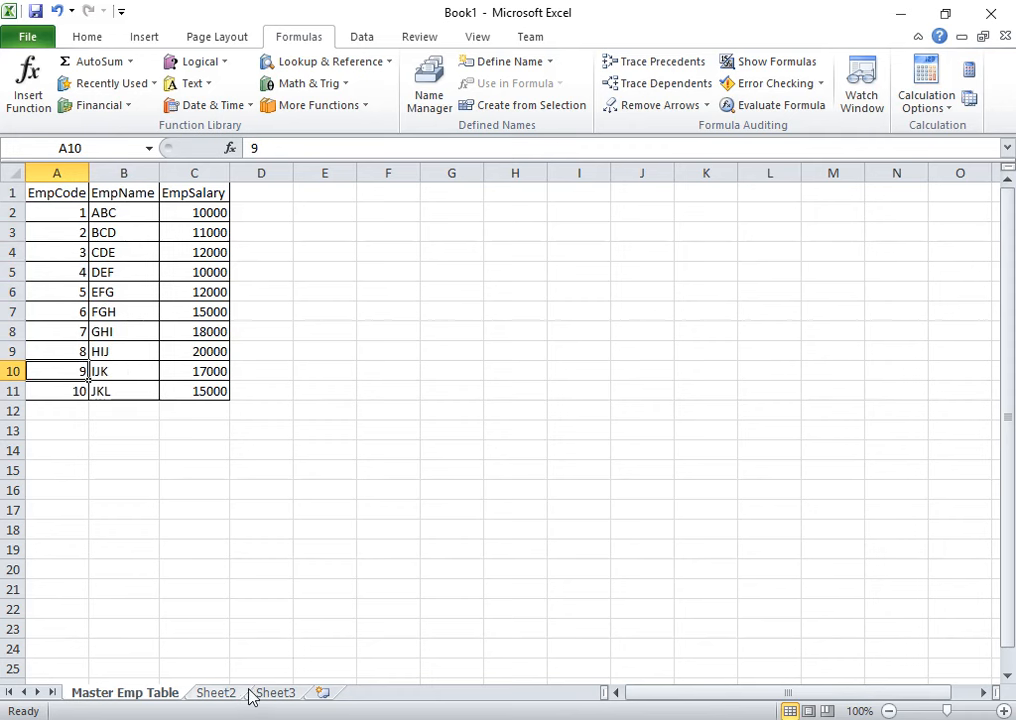
{"action": "left_click", "coordinate": [216, 692]}
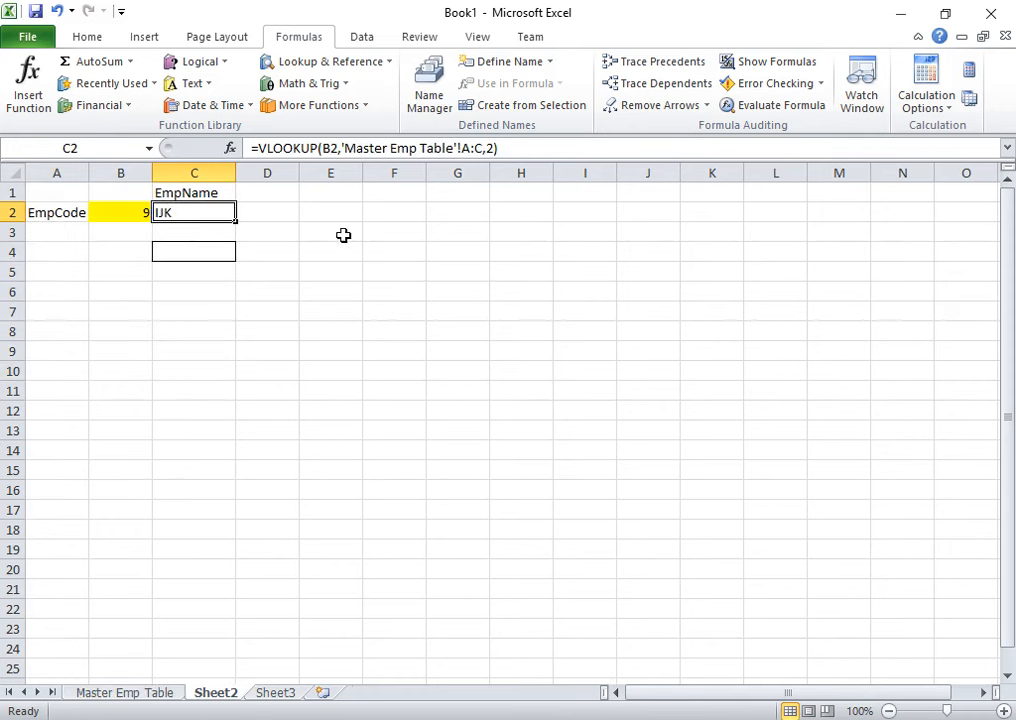
- Change the column index number in the VLOOKUP formula in C2 to 3
{"action": "left_click", "coordinate": [488, 148]}
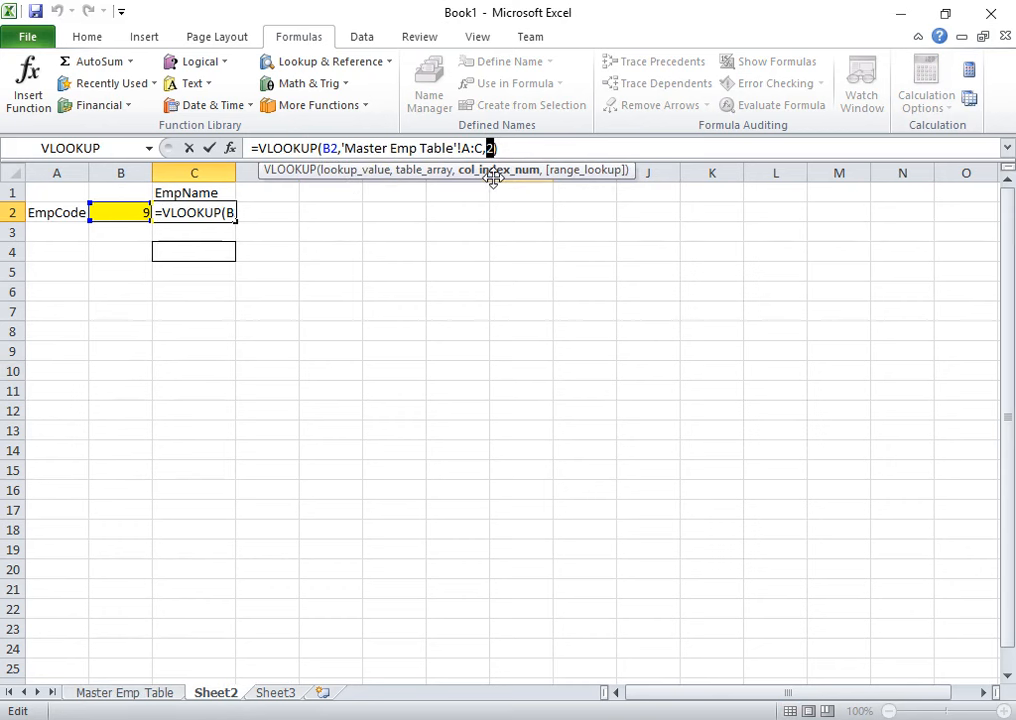
{"action": "type", "text": "3"}
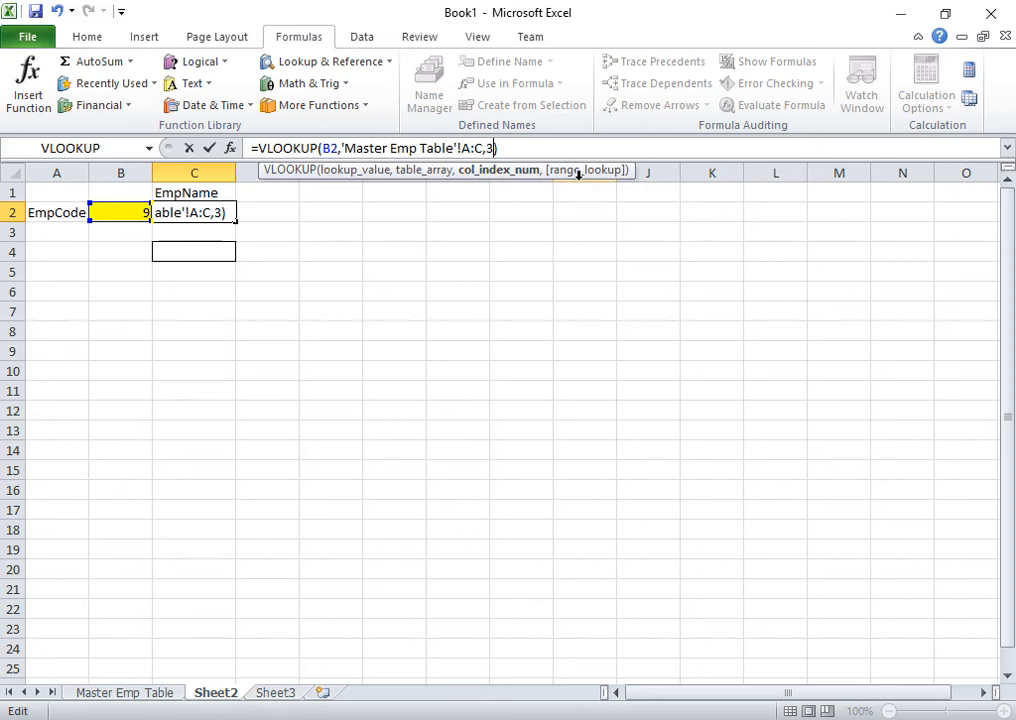
{"action": "key", "text": "Return"}
{"action": "left_click", "coordinate": [212, 215]}
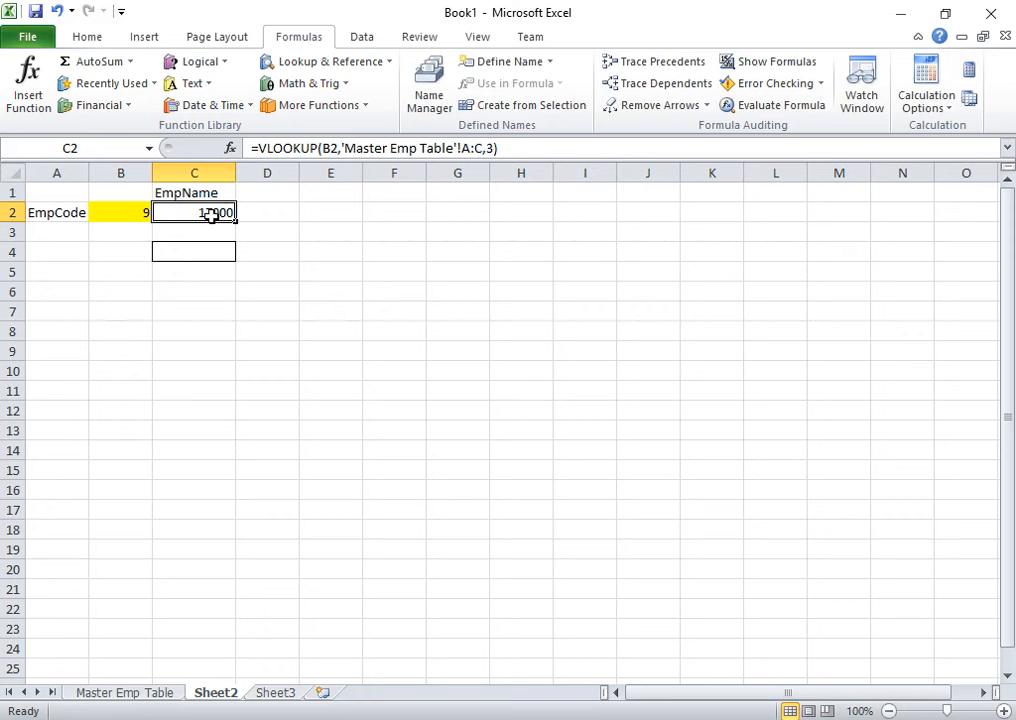
- Change the header in cell C1 of Sheet2 to EmpSalary
{"action": "double_click", "coordinate": [187, 192]}
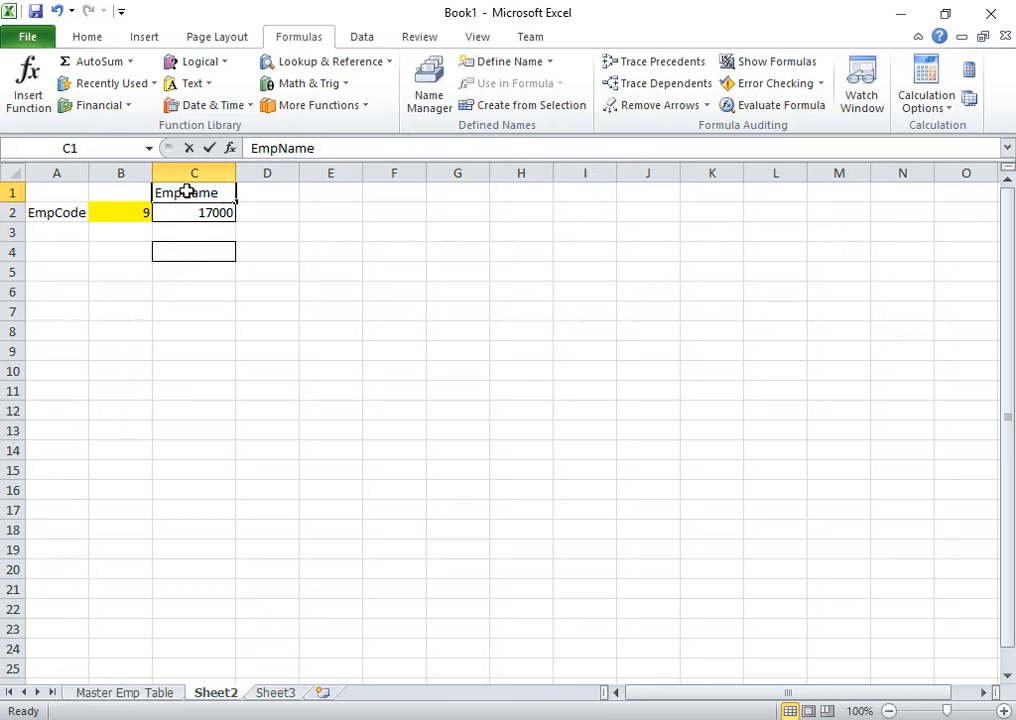
{"action": "double_click", "coordinate": [187, 192]}
{"action": "left_click", "coordinate": [184, 191]}
{"action": "double_click", "coordinate": [184, 191]}
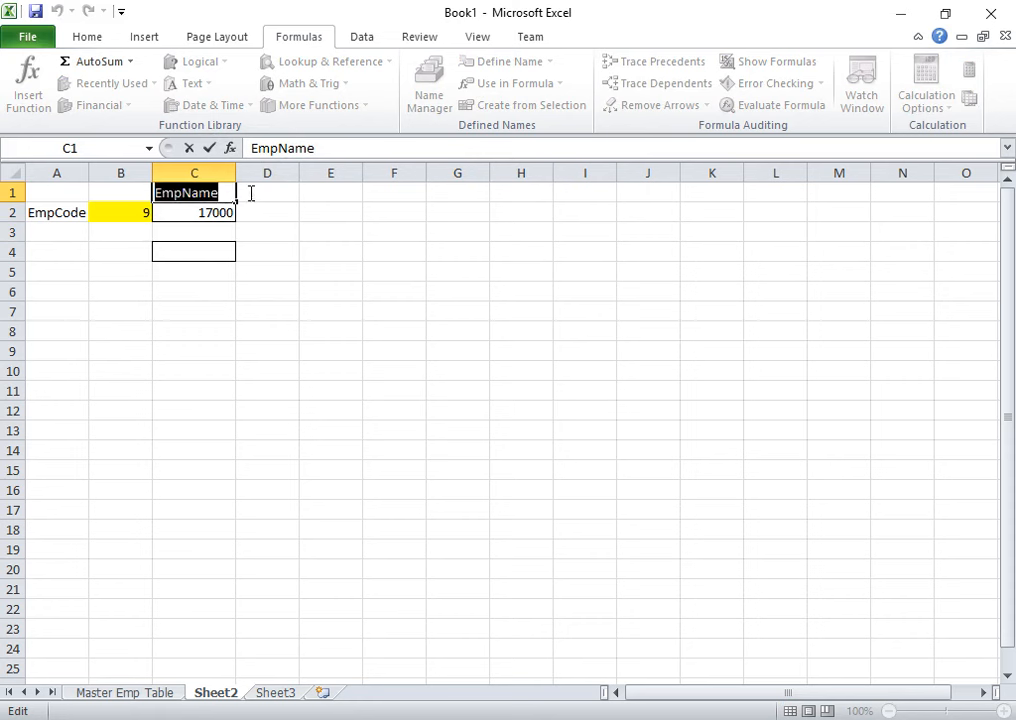
{"action": "left_click", "coordinate": [229, 193]}
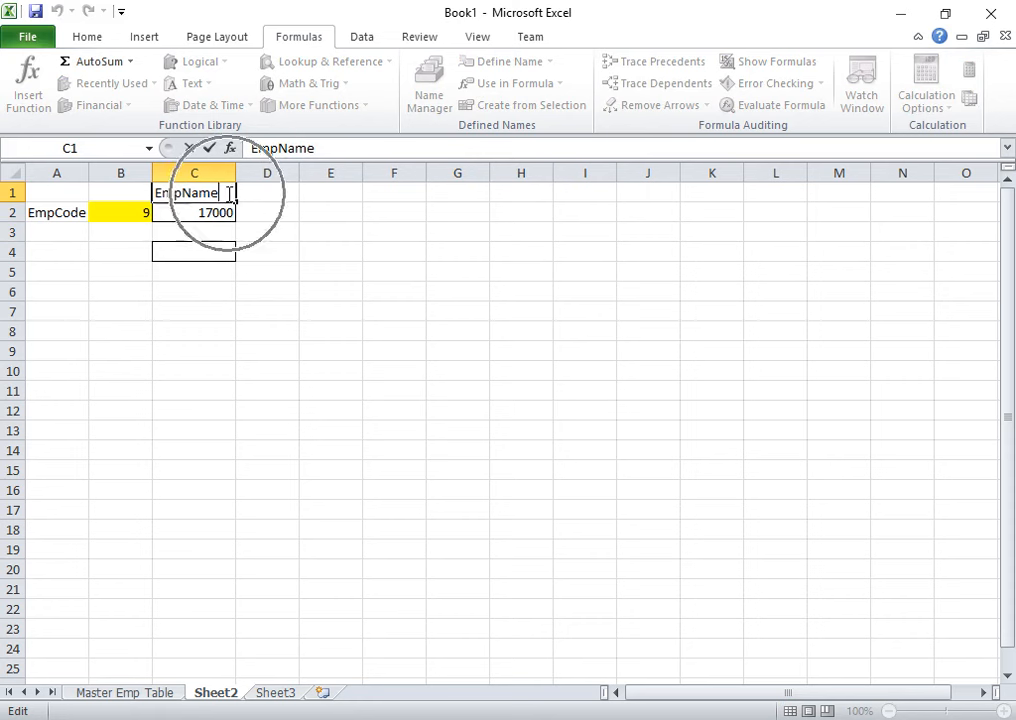
{"action": "key", "text": "shift+Left"}
{"action": "key", "text": "shift+Left"}
{"action": "key", "text": "shift+Left"}
{"action": "key", "text": "shift+Left"}
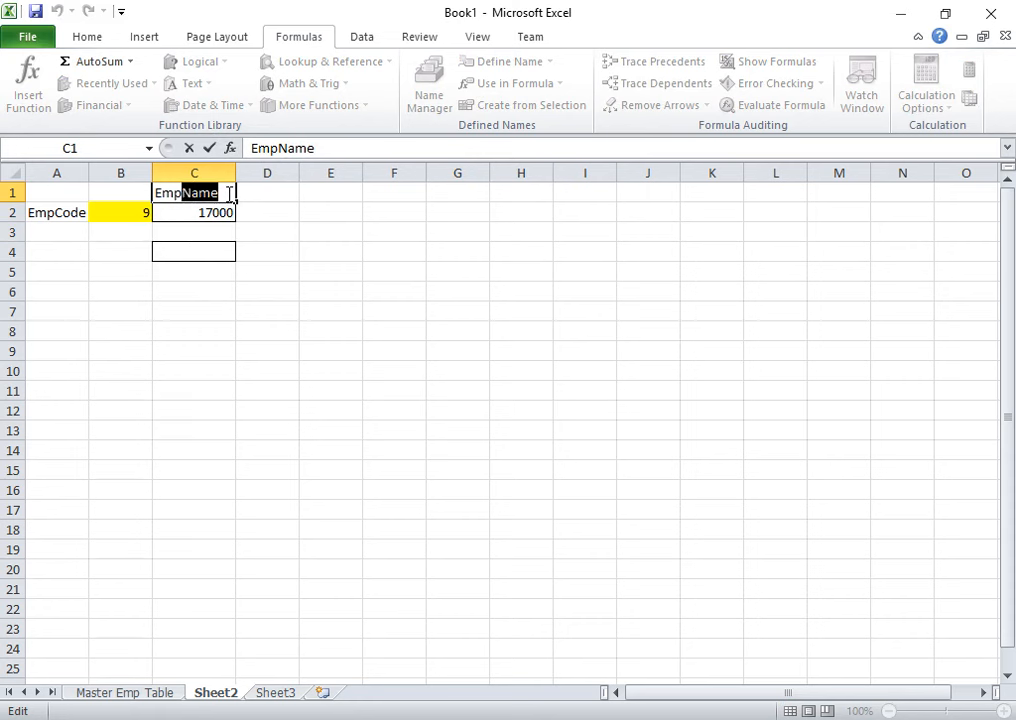
{"action": "type", "text": "Salary"}
{"action": "key", "text": "Return"}
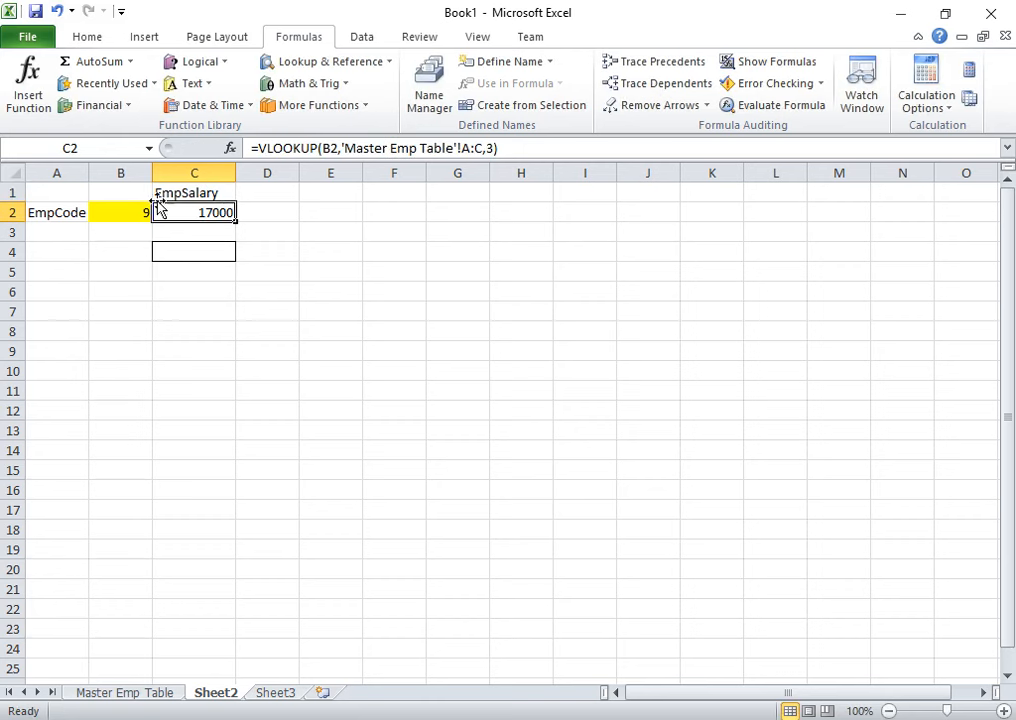
- Compare the salary returned for employee code 9 on Sheet2 with its row in the Master Emp Table
{"action": "left_click", "coordinate": [122, 213]}
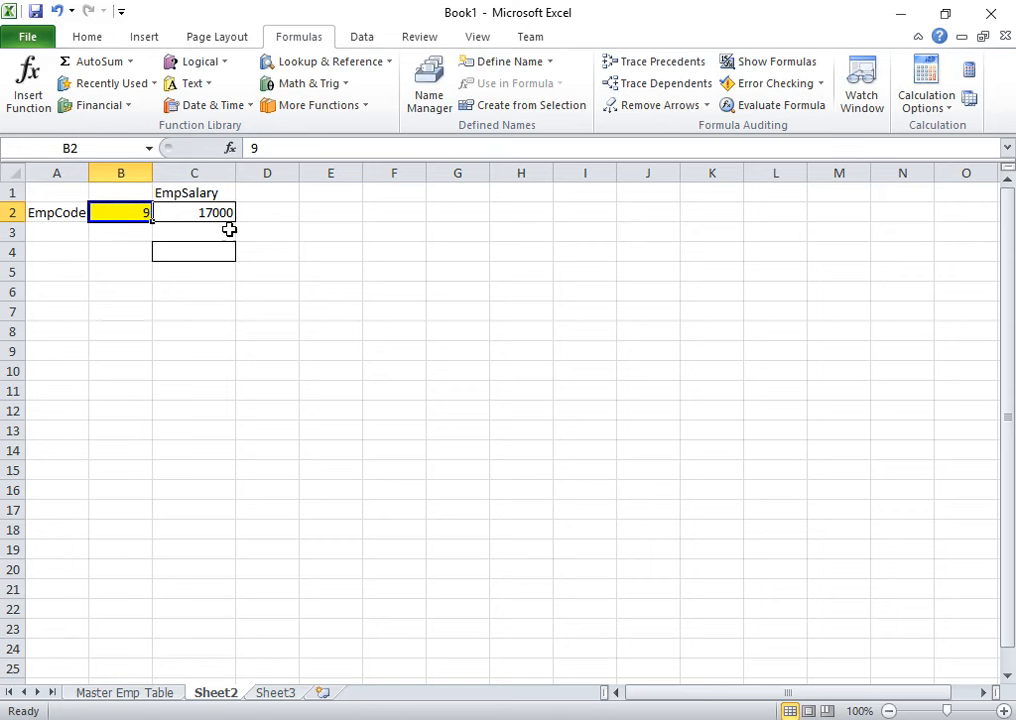
{"action": "left_click", "coordinate": [141, 695]}
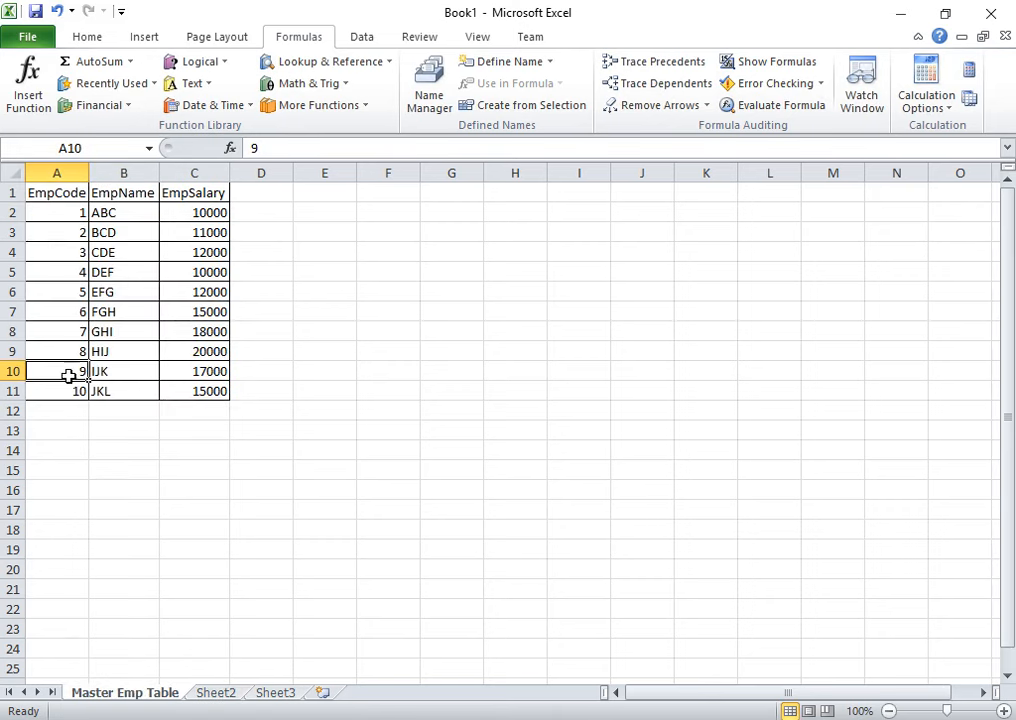
{"action": "left_click", "coordinate": [219, 371]}
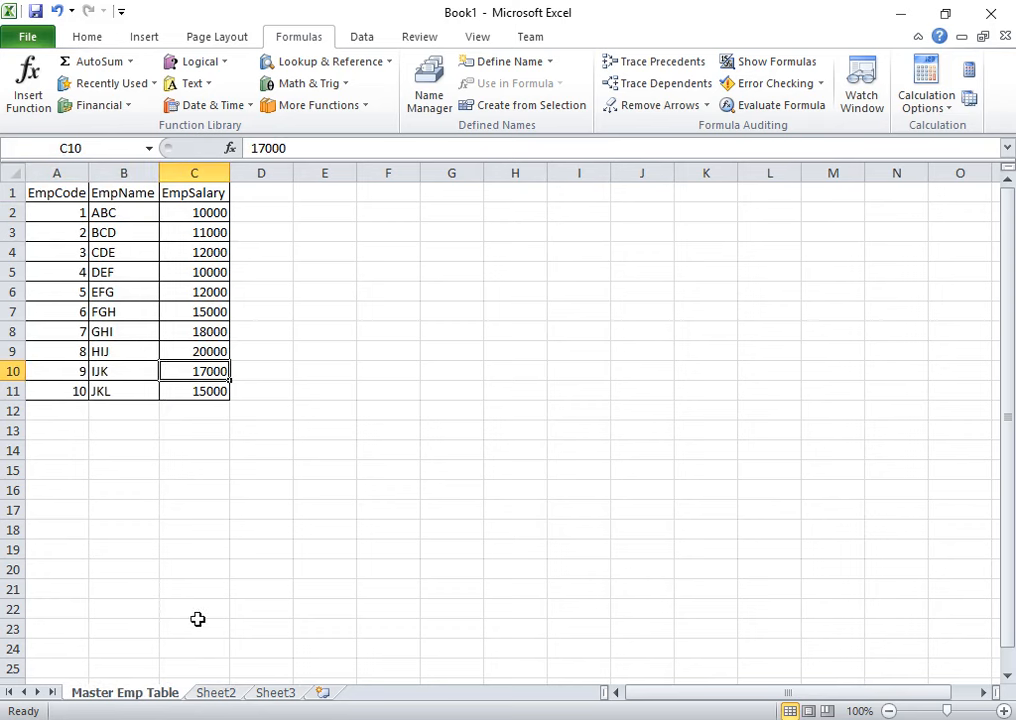
{"action": "left_click", "coordinate": [216, 692]}
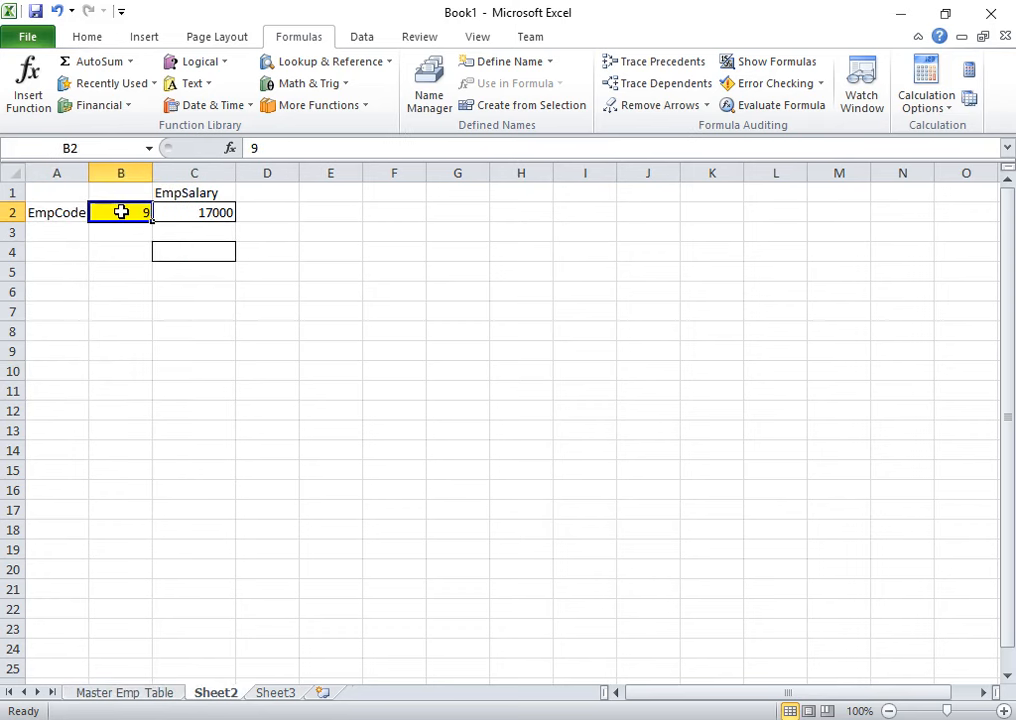
- Set the employee code in cell B2 to 5 and check the returned salary against the Master Emp Table
{"action": "type", "text": "5"}
{"action": "key", "text": "Return"}
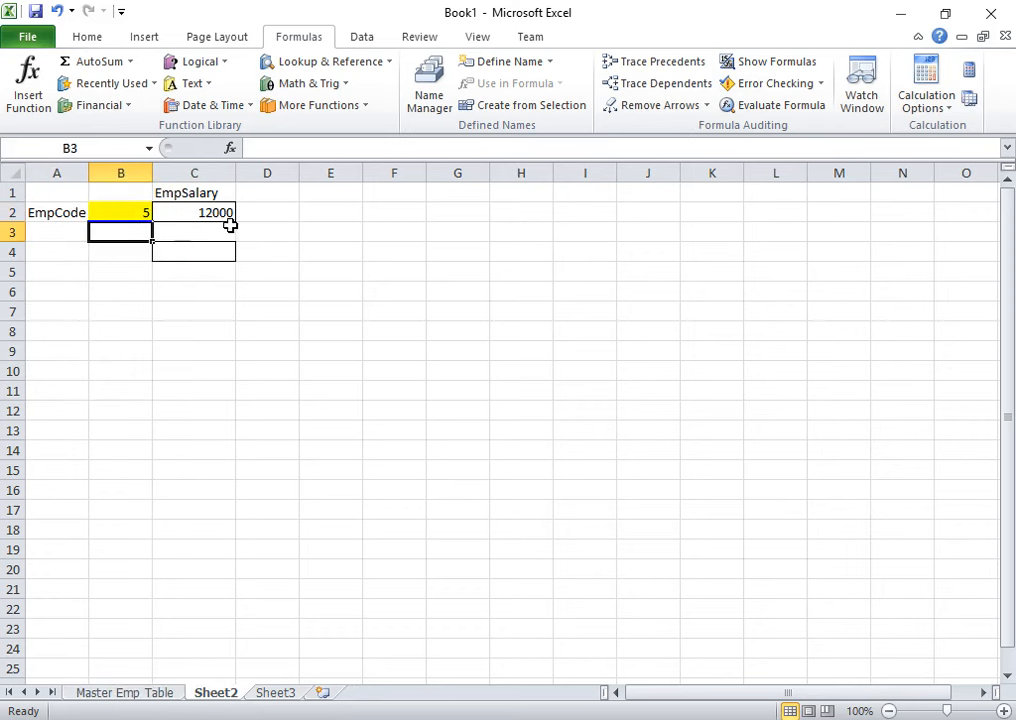
{"action": "left_click", "coordinate": [155, 693]}
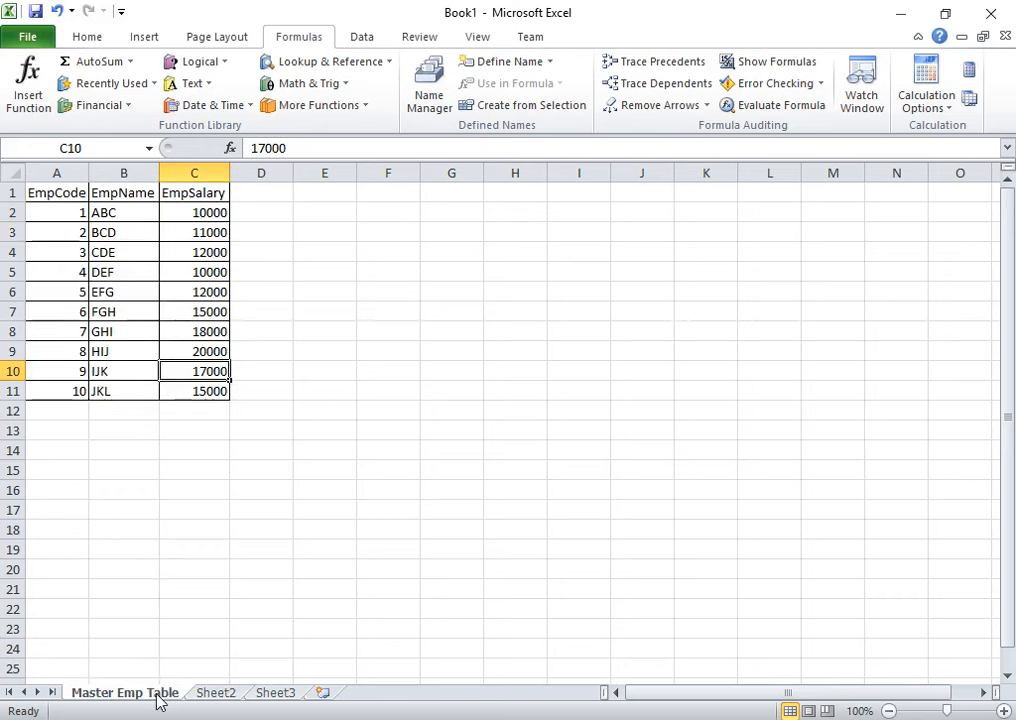
{"action": "left_click", "coordinate": [66, 290]}
{"action": "left_click", "coordinate": [180, 293]}
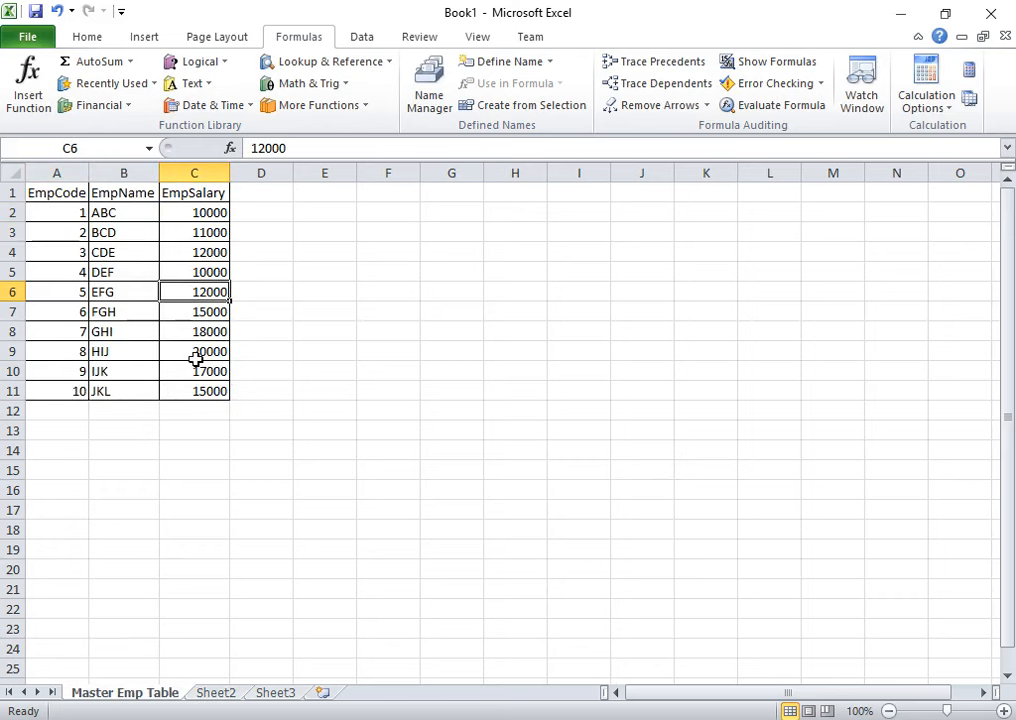
{"action": "left_click", "coordinate": [213, 694]}
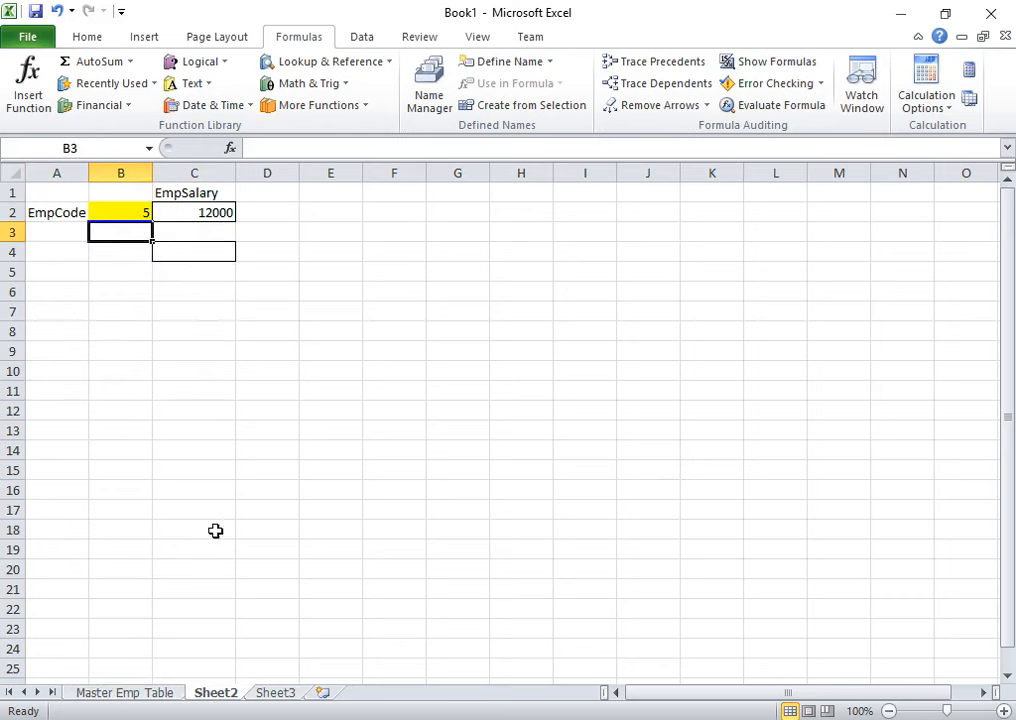
{"action": "left_click", "coordinate": [198, 213]}
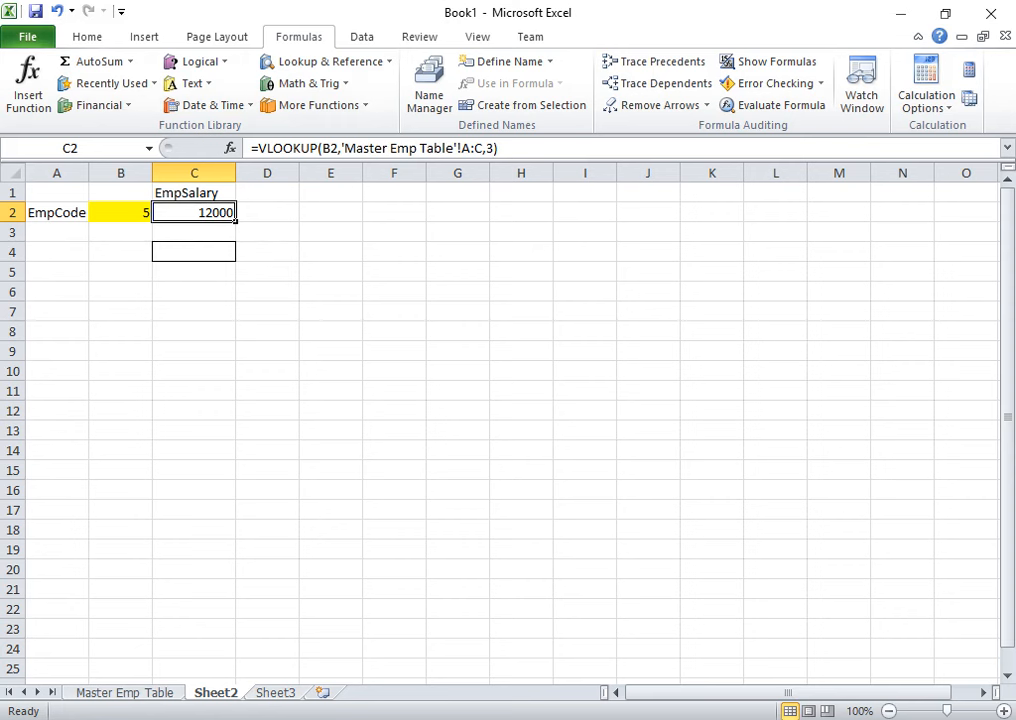
{"action": "key", "text": "alt+Tab"}
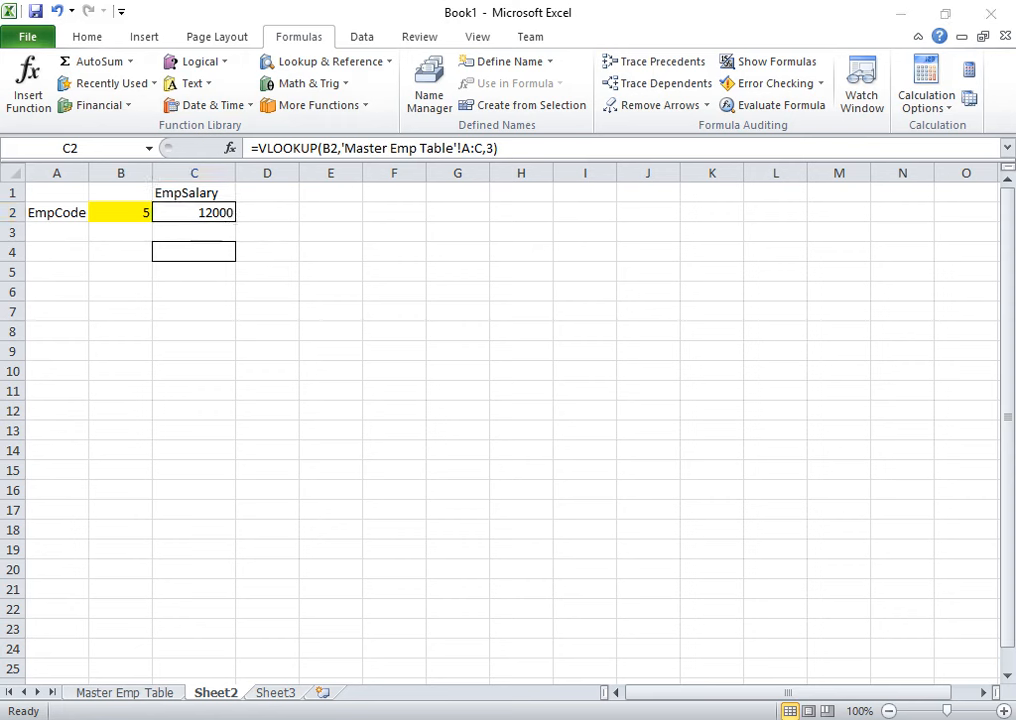